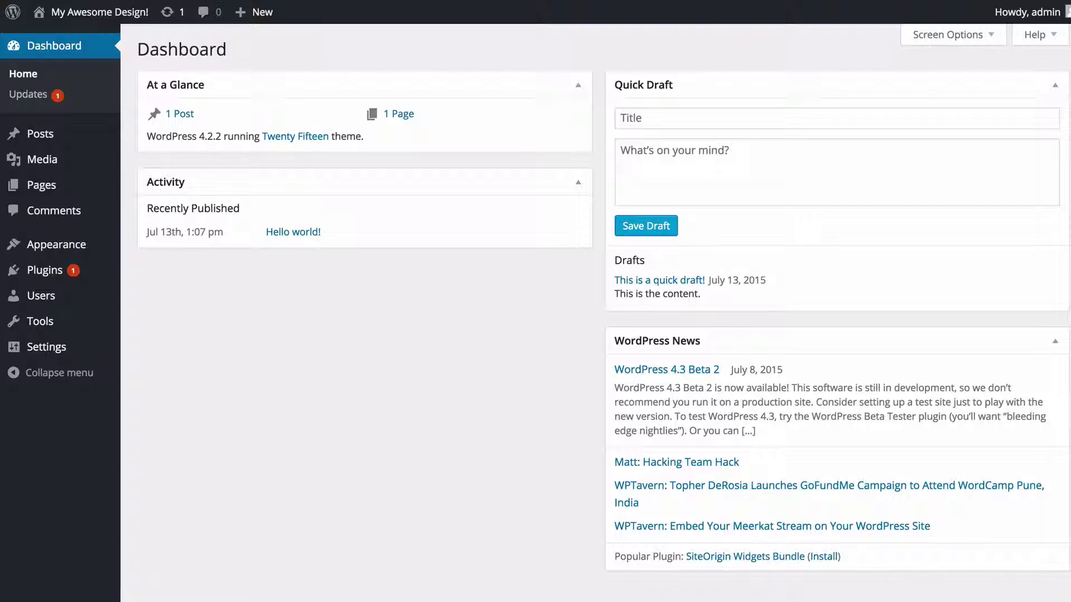
Start a new post titled 'This is a title!' so a draft saves with slug this-is-a-title
{"action": "mouse_move", "coordinate": [54, 147]}
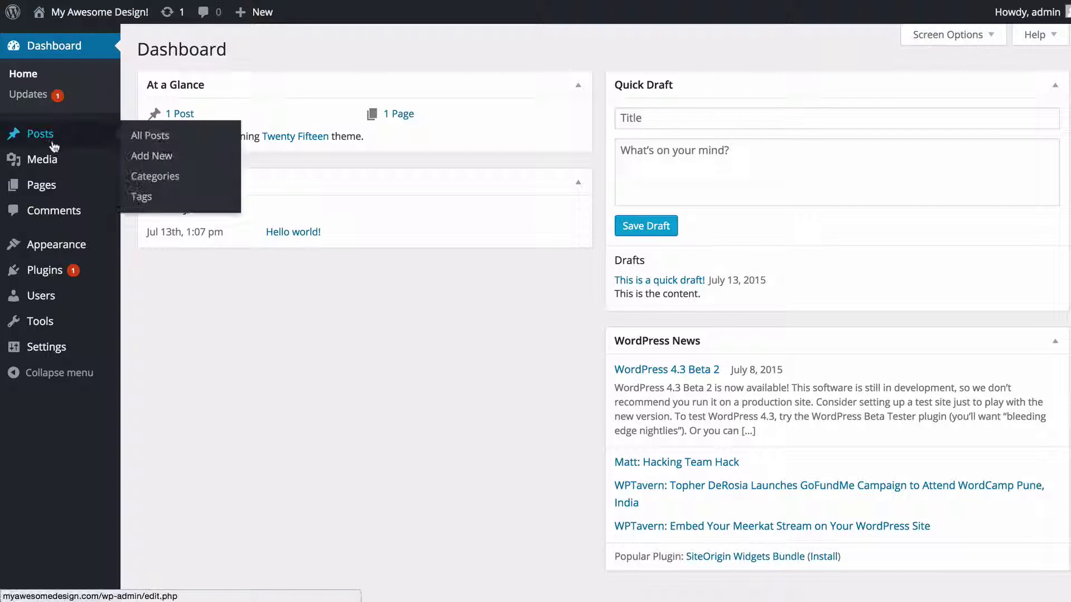
{"action": "left_click", "coordinate": [229, 155]}
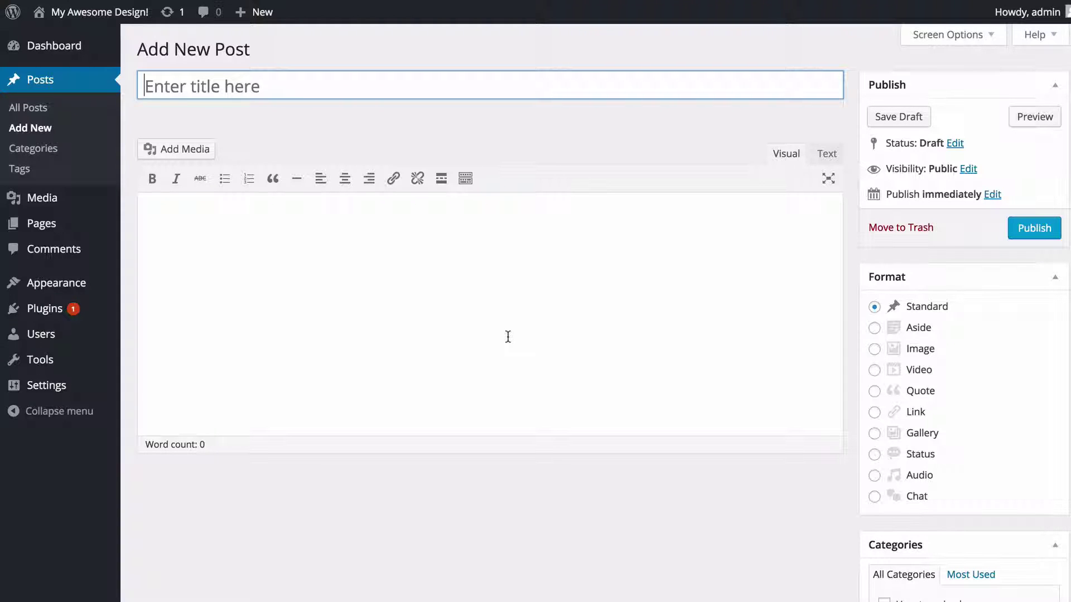
{"action": "left_click", "coordinate": [508, 336]}
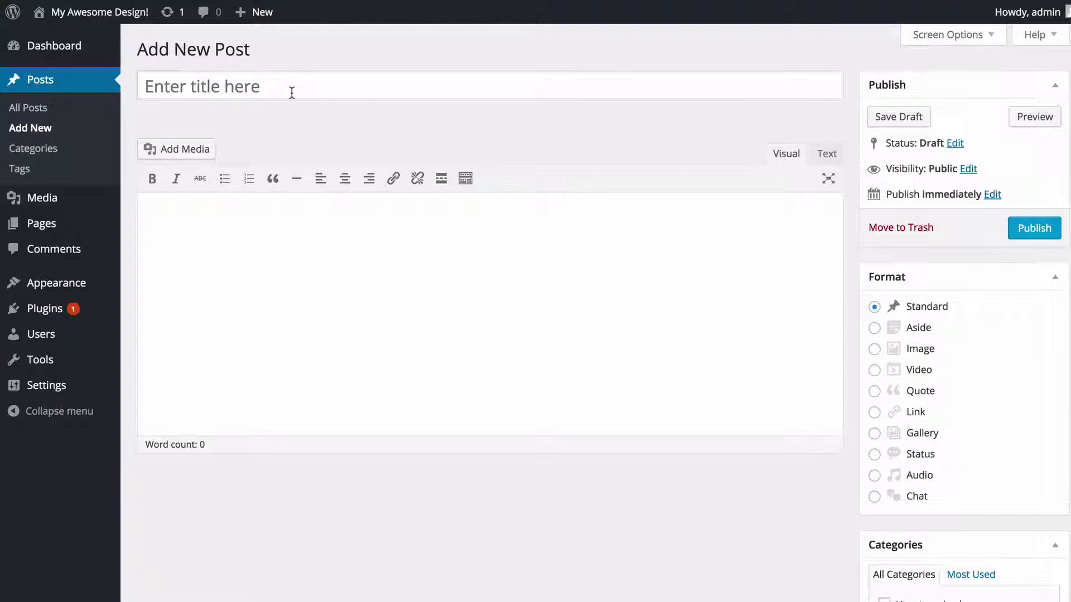
{"action": "left_click", "coordinate": [292, 92]}
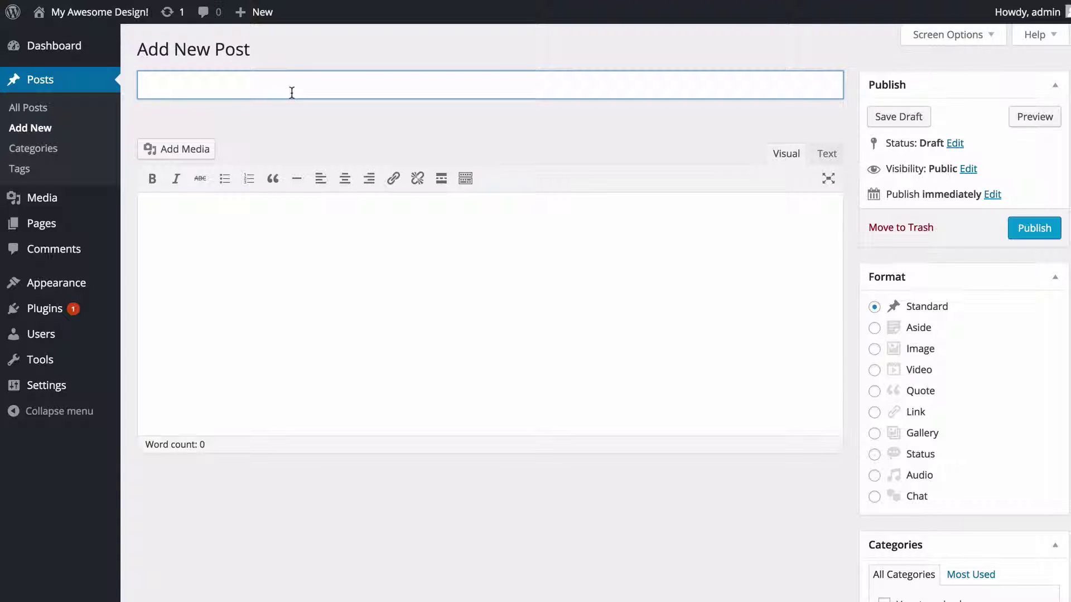
{"action": "type", "text": "This is a title!"}
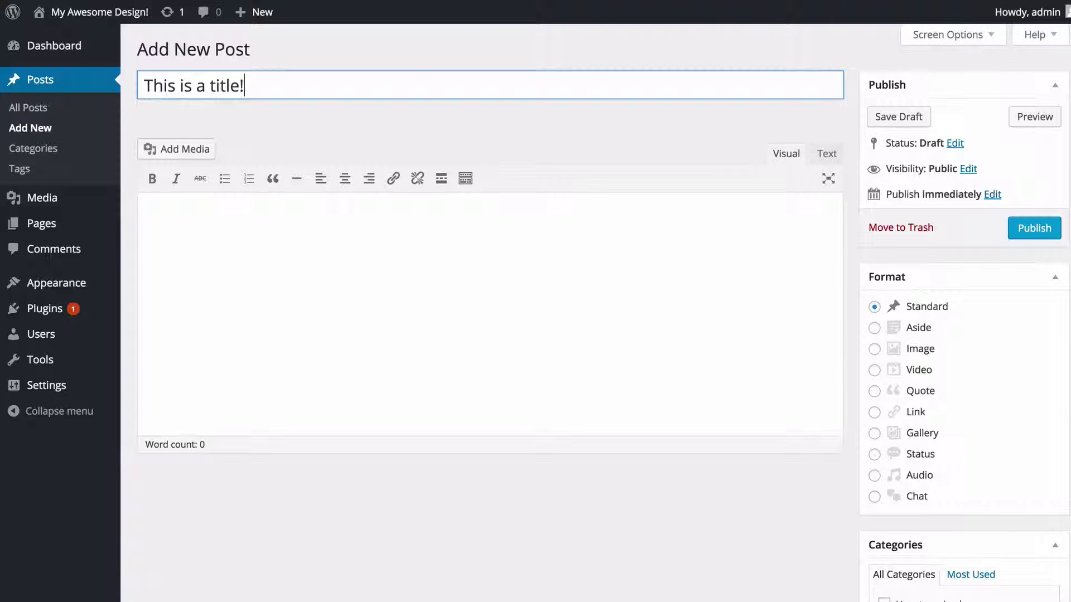
{"action": "left_click", "coordinate": [257, 260]}
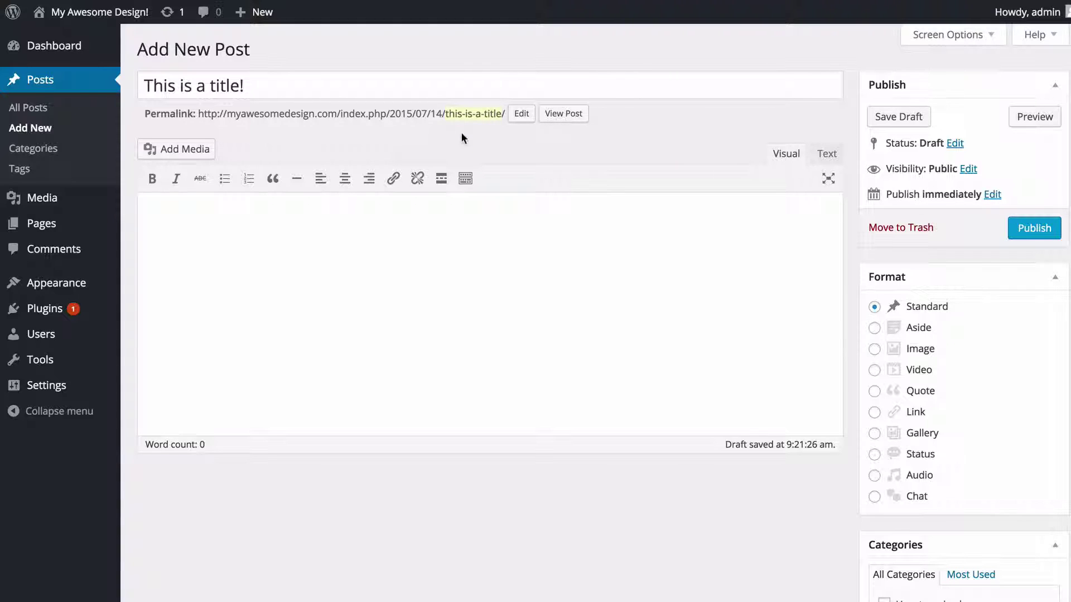
Append '-update' to the permalink slug, making it this-is-a-title-update
{"action": "left_click", "coordinate": [518, 114]}
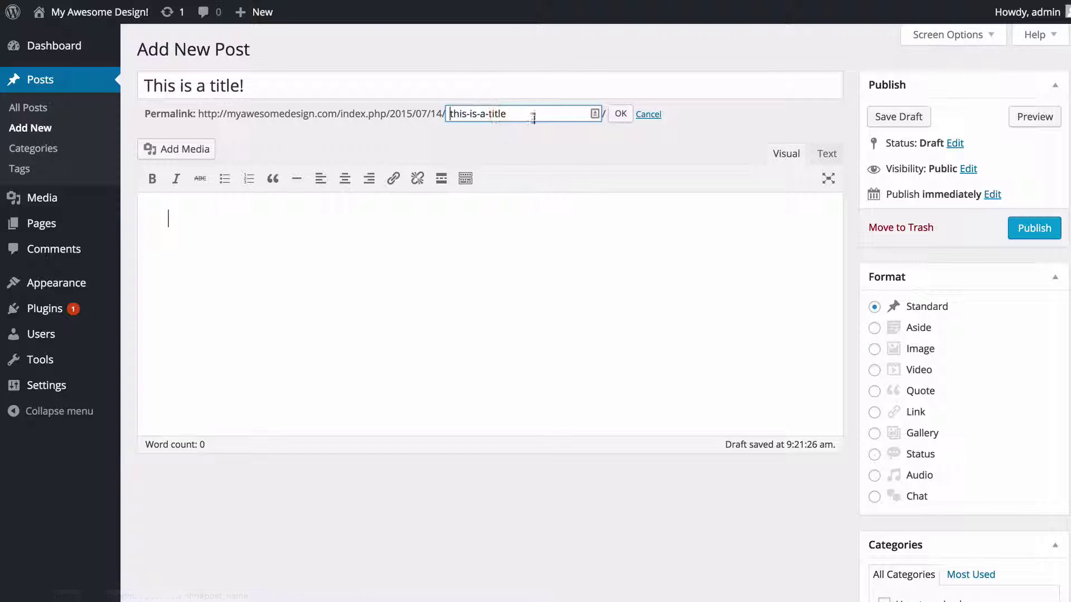
{"action": "left_click", "coordinate": [533, 116]}
{"action": "type", "text": "-update"}
{"action": "left_click", "coordinate": [620, 114]}
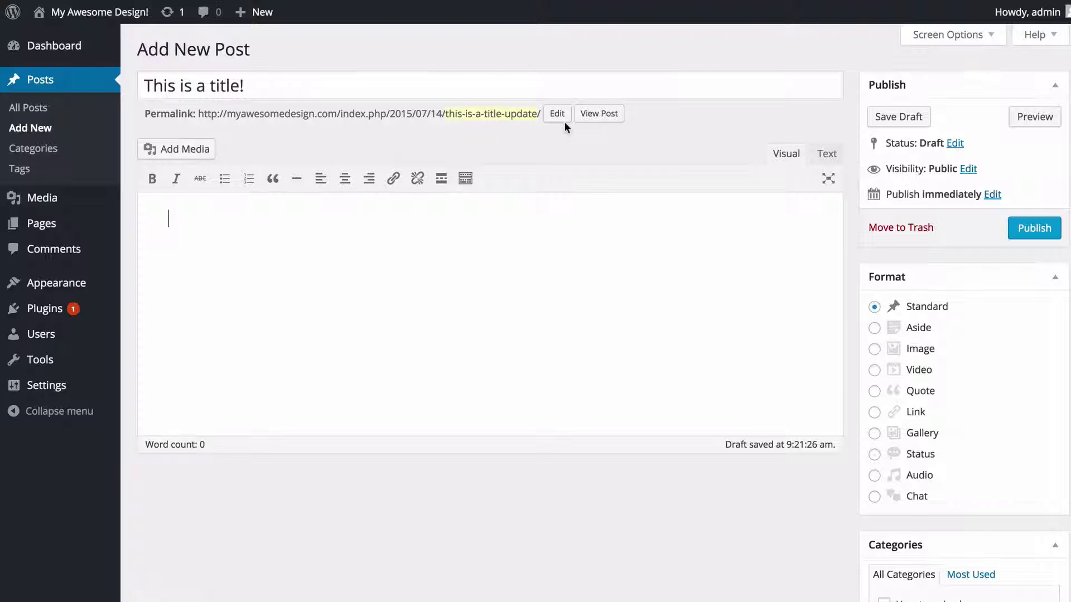
{"action": "left_click", "coordinate": [262, 265]}
Paste the Lorem ipsum text and split the first paragraph before 'Donec'
{"action": "key", "text": "ctrl+v"}
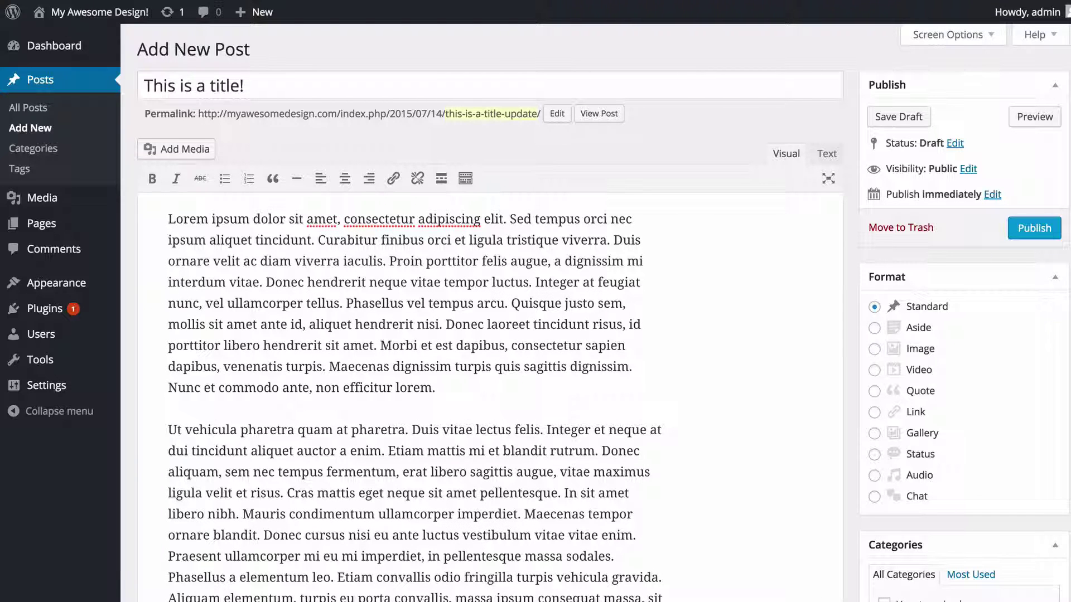
{"action": "left_click", "coordinate": [262, 281]}
{"action": "key", "text": "Return"}
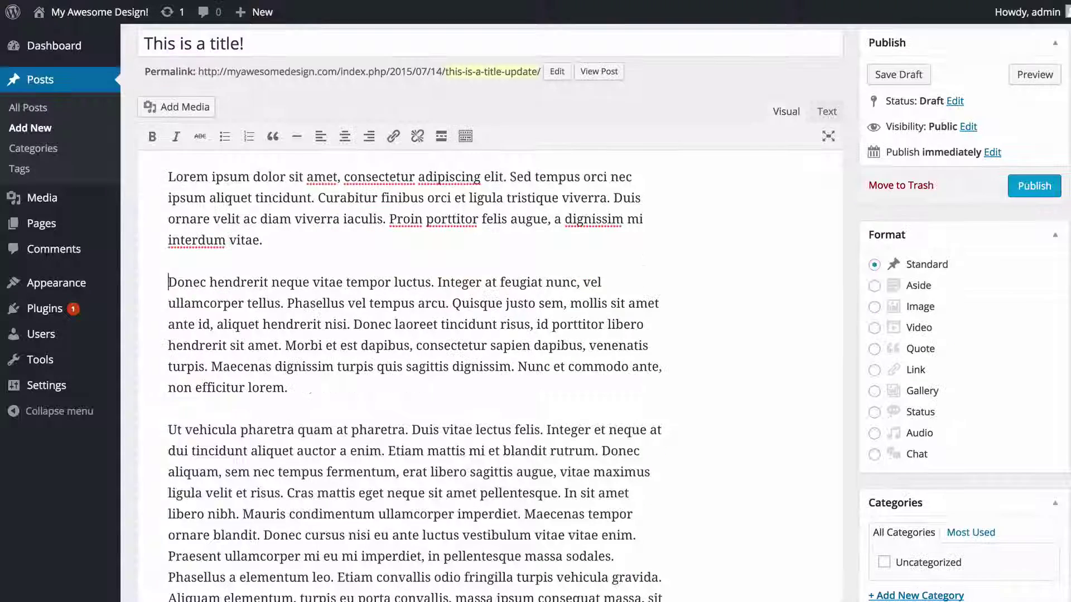
Make 'Lorem ipsum dolor sit amet' bold italic, trying and removing strikethrough
{"action": "left_click", "coordinate": [293, 236]}
{"action": "left_click_drag", "start_coordinate": [168, 177], "coordinate": [336, 172]}
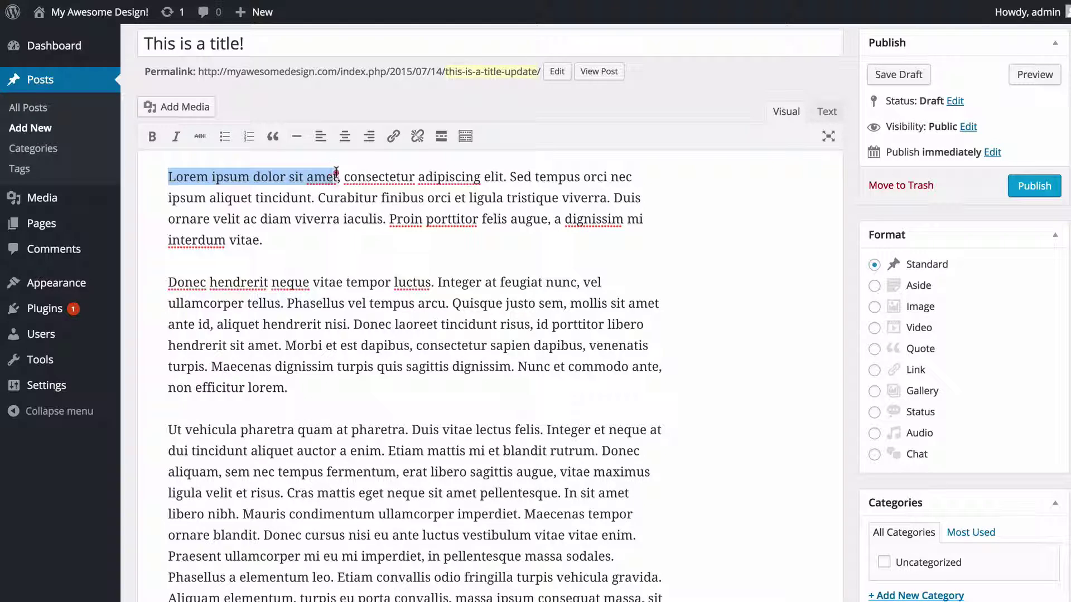
{"action": "left_click", "coordinate": [161, 141]}
{"action": "left_click", "coordinate": [175, 139]}
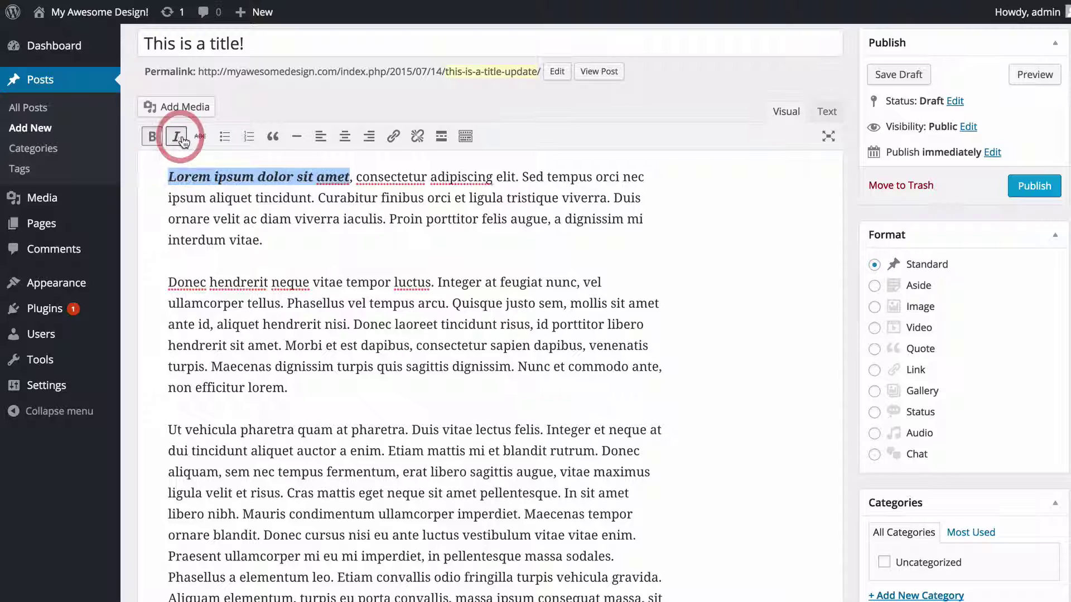
{"action": "left_click", "coordinate": [200, 138]}
{"action": "left_click", "coordinate": [200, 138]}
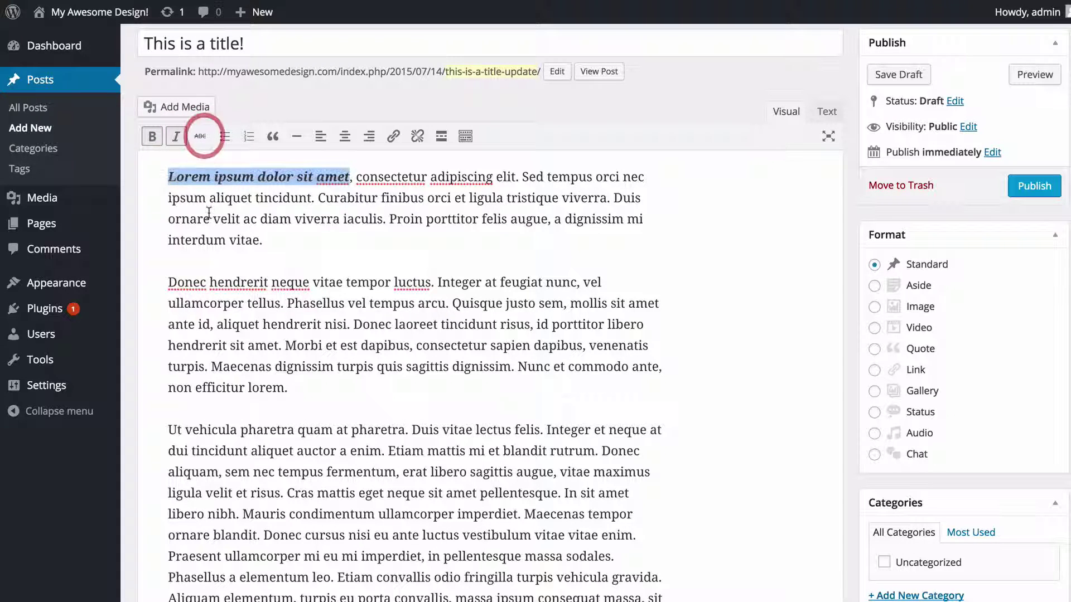
{"action": "left_click", "coordinate": [210, 217]}
Turn the Donec and Integer sentences into a two-item bulleted list
{"action": "left_click", "coordinate": [271, 239]}
{"action": "left_click", "coordinate": [166, 282]}
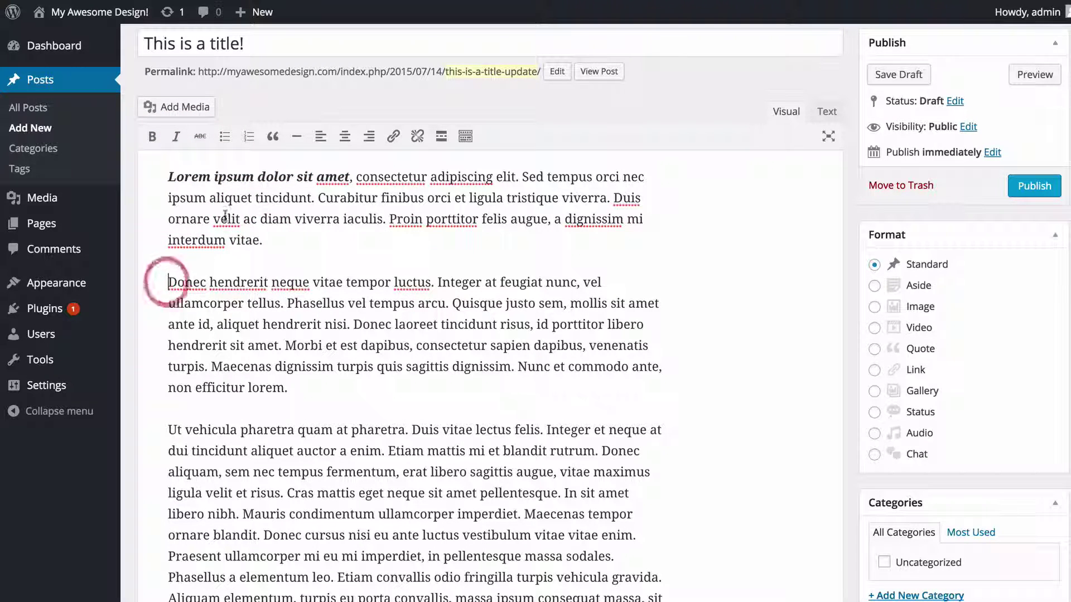
{"action": "left_click", "coordinate": [225, 138]}
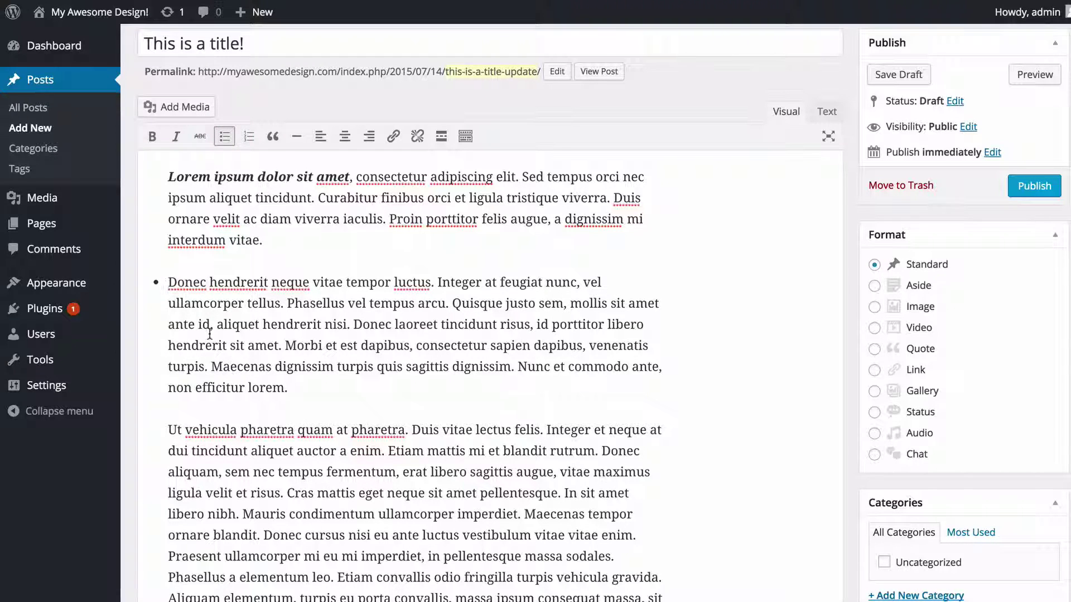
{"action": "left_click", "coordinate": [437, 283]}
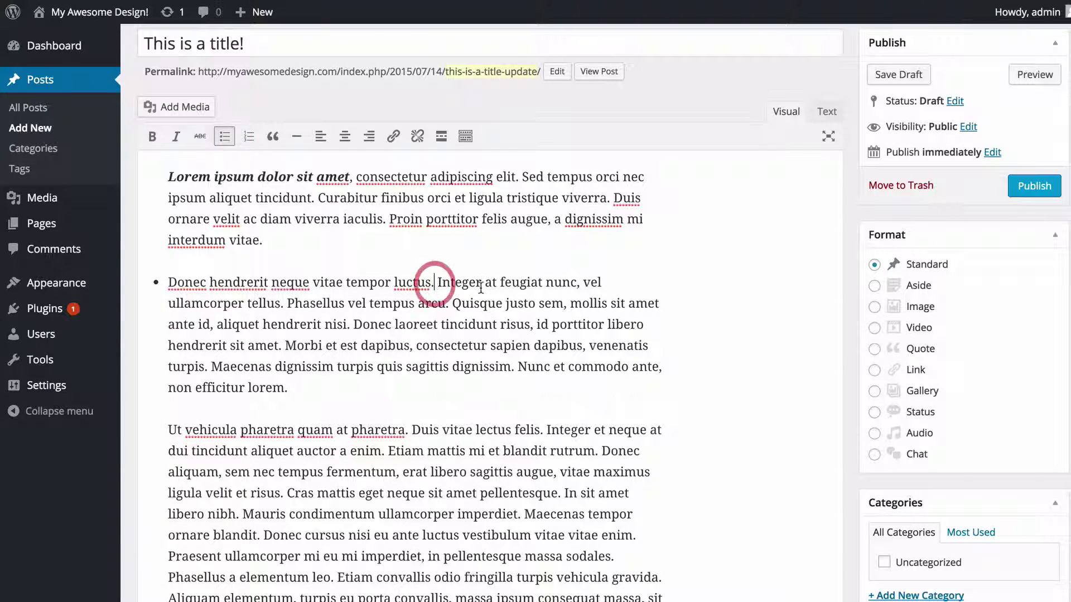
{"action": "key", "text": "Return"}
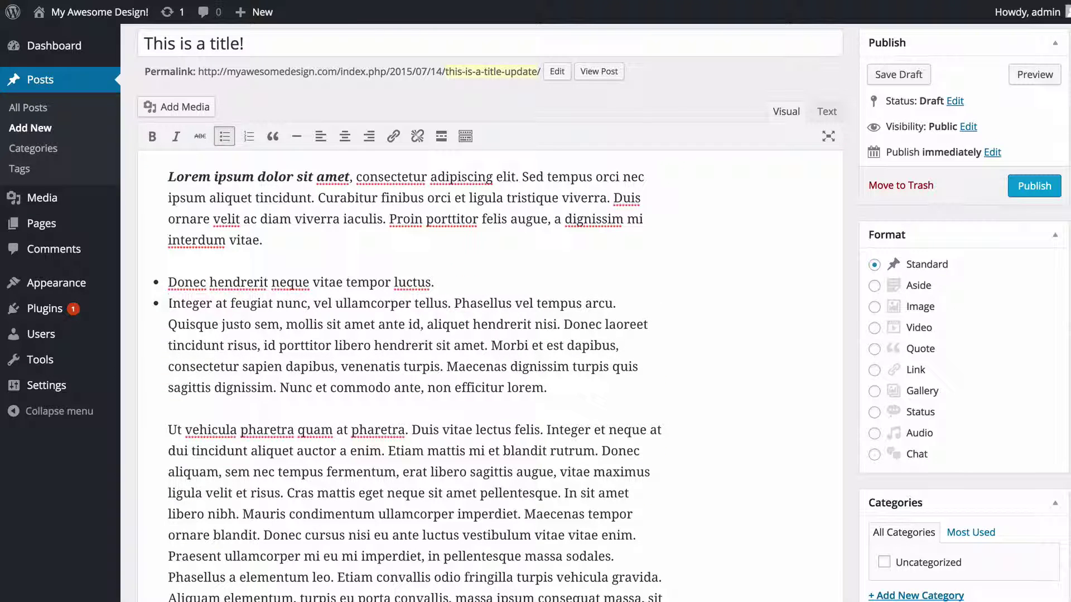
{"action": "left_click", "coordinate": [455, 304]}
{"action": "key", "text": "Return"}
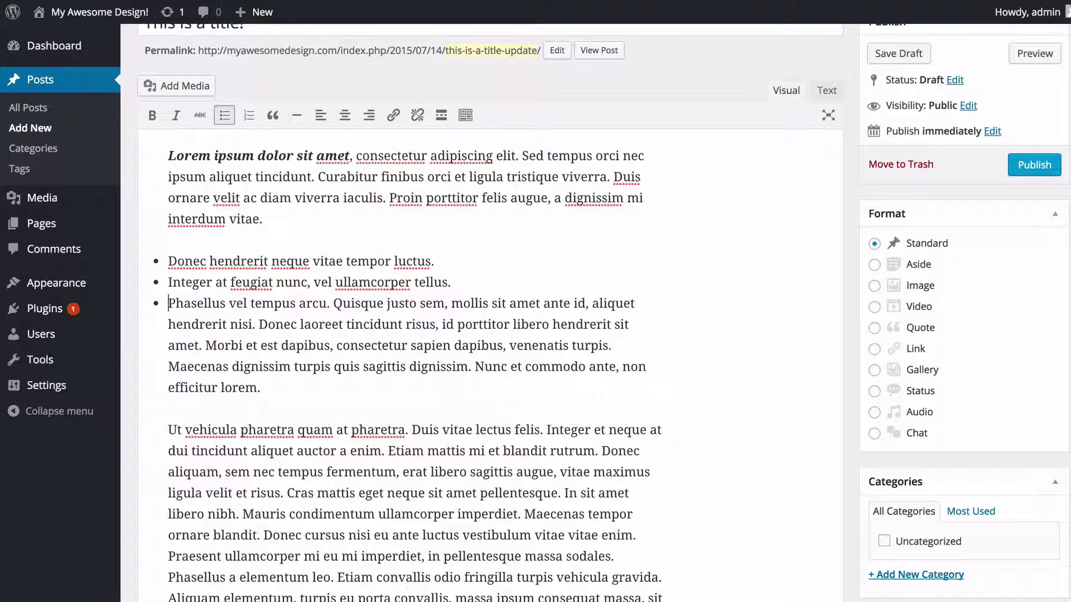
{"action": "left_click", "coordinate": [225, 116]}
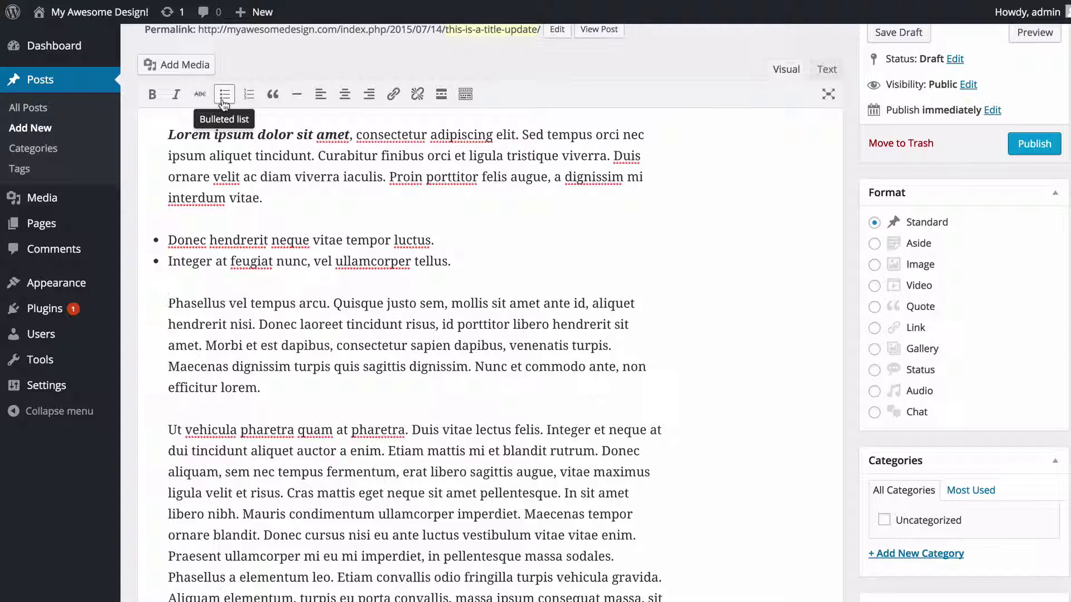
Make the Phasellus, Quisque, Donec laoreet and Morbi sentences a four-item numbered list
{"action": "left_click", "coordinate": [248, 94]}
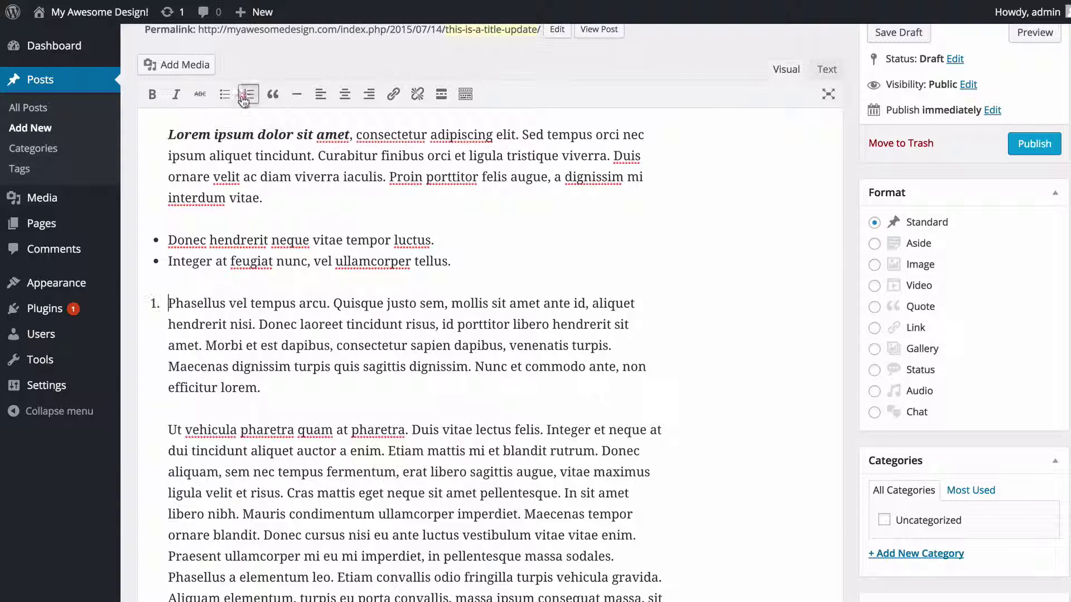
{"action": "left_click", "coordinate": [333, 303]}
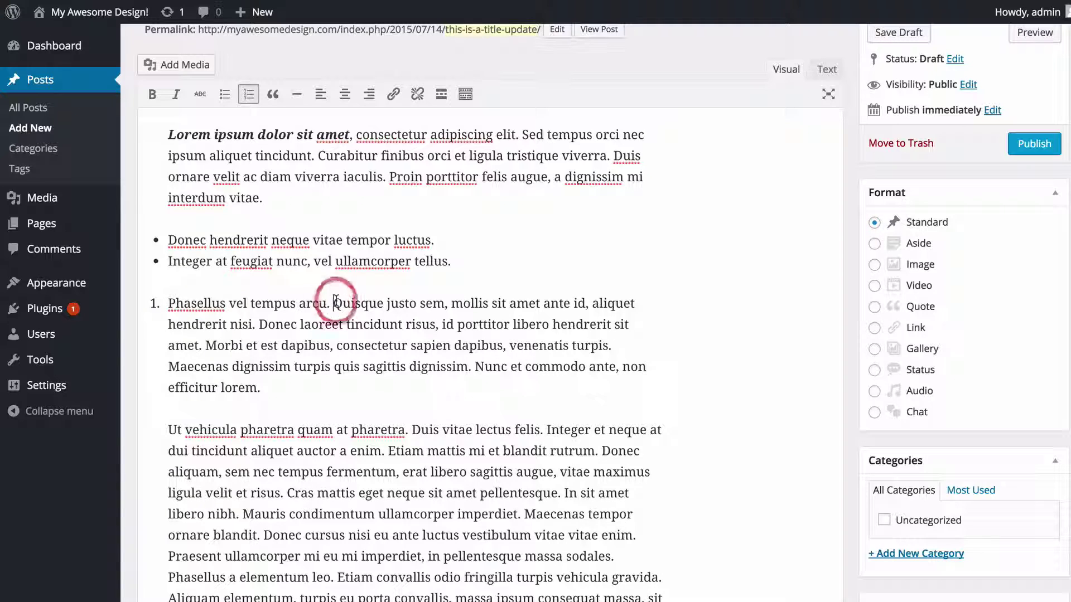
{"action": "key", "text": "BackSpace"}
{"action": "key", "text": "Return"}
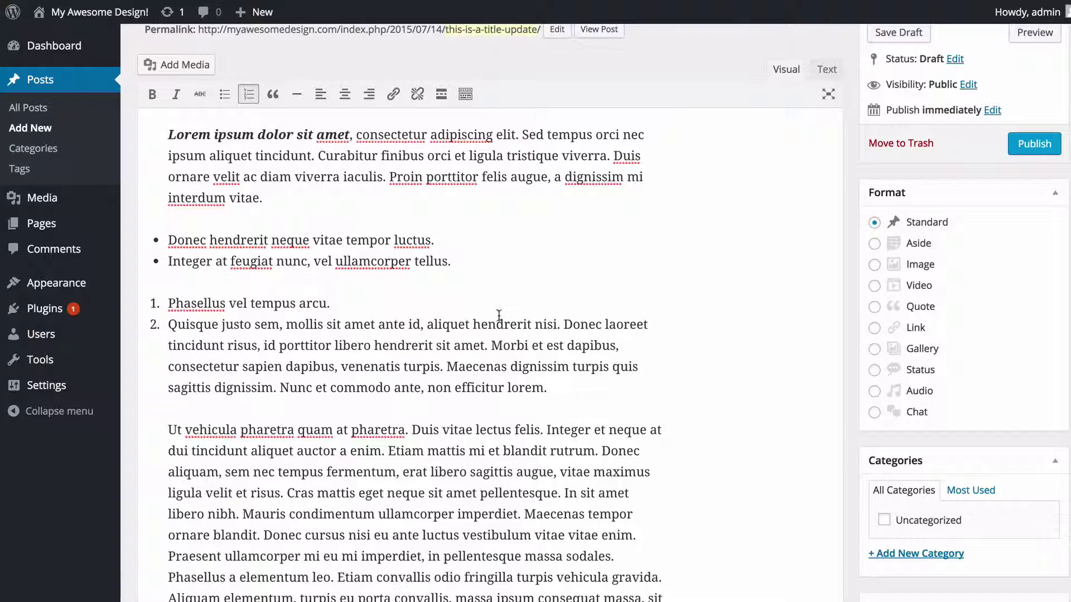
{"action": "left_click", "coordinate": [565, 324]}
{"action": "key", "text": "BackSpace"}
{"action": "key", "text": "Return"}
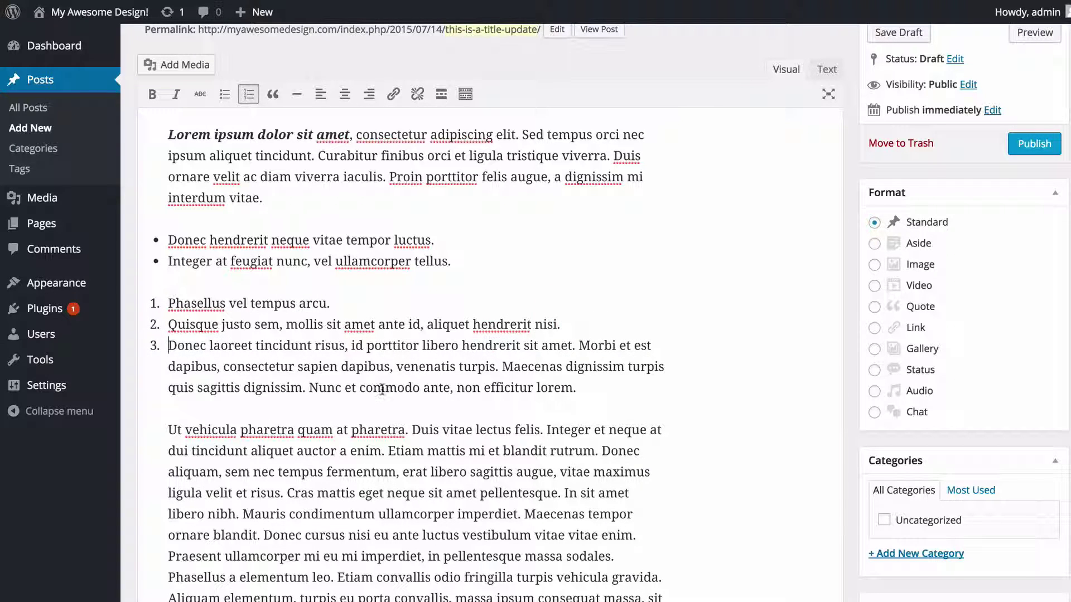
{"action": "left_click", "coordinate": [580, 345]}
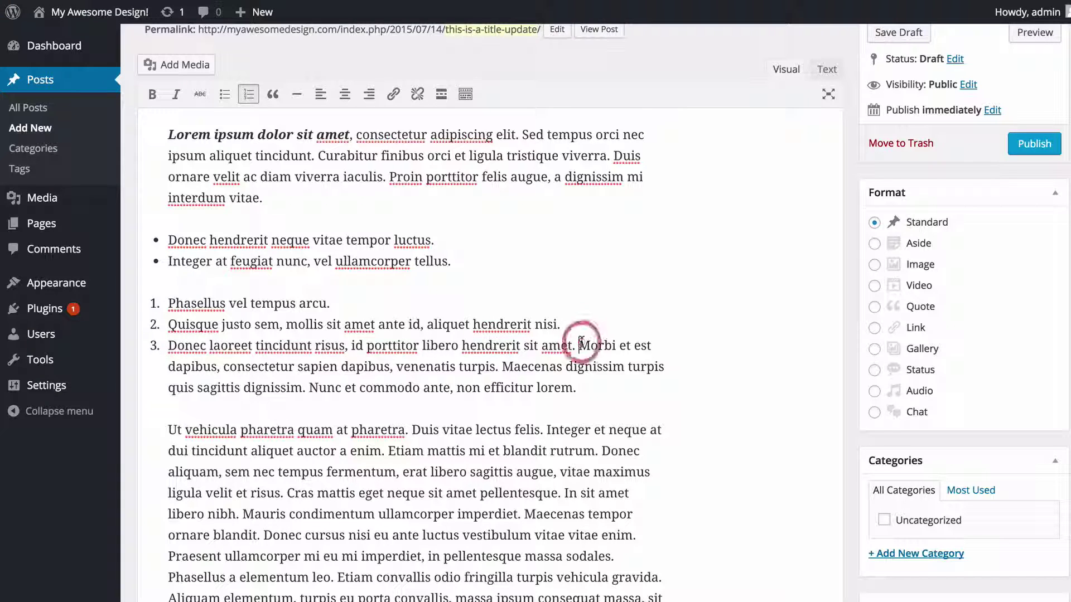
{"action": "key", "text": "BackSpace"}
{"action": "key", "text": "Return"}
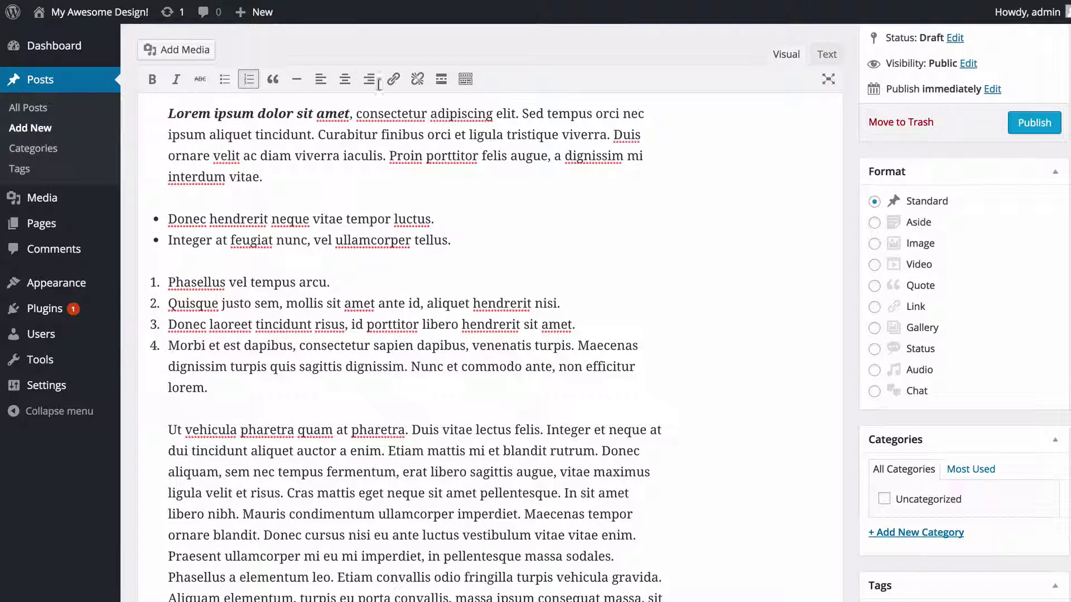
Turn the Morbi paragraph into a blockquote and add a horizontal line below it
{"action": "left_click", "coordinate": [248, 79]}
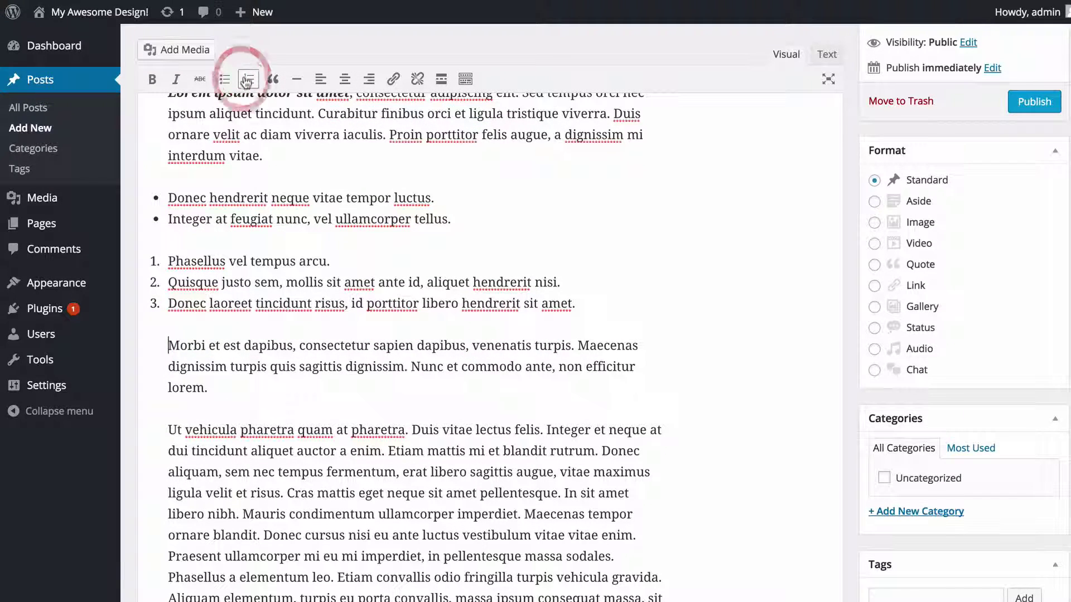
{"action": "left_click", "coordinate": [281, 89]}
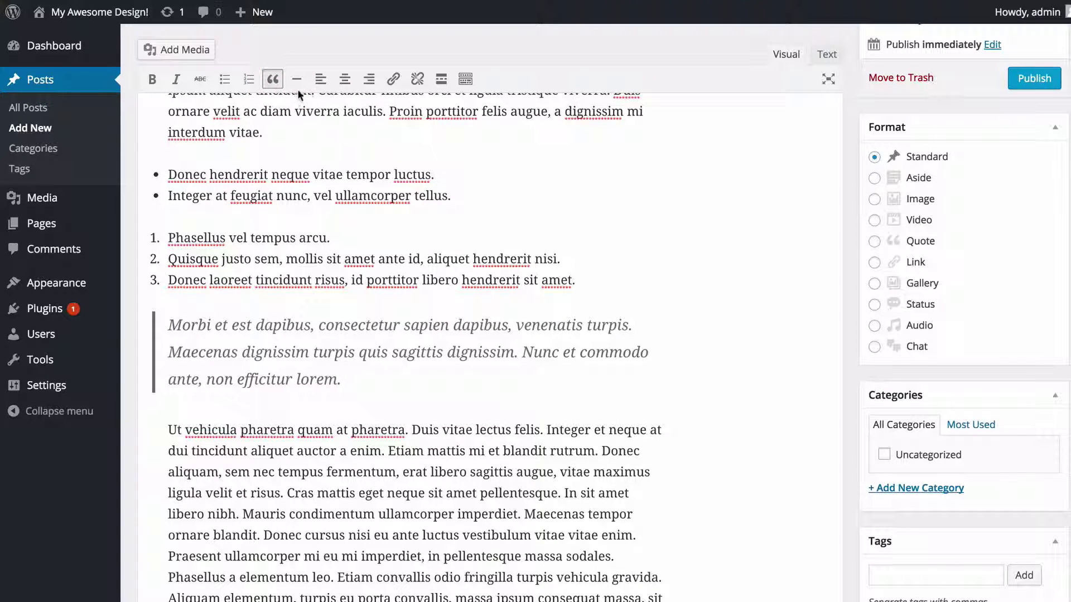
{"action": "left_click", "coordinate": [163, 326]}
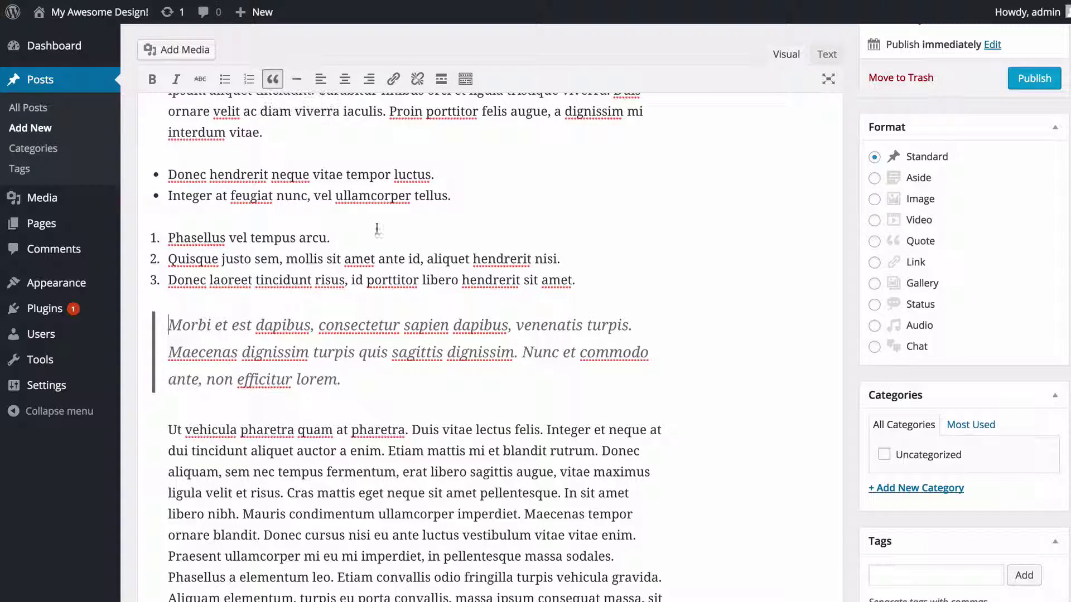
{"action": "left_click", "coordinate": [342, 379]}
{"action": "key", "text": "Return"}
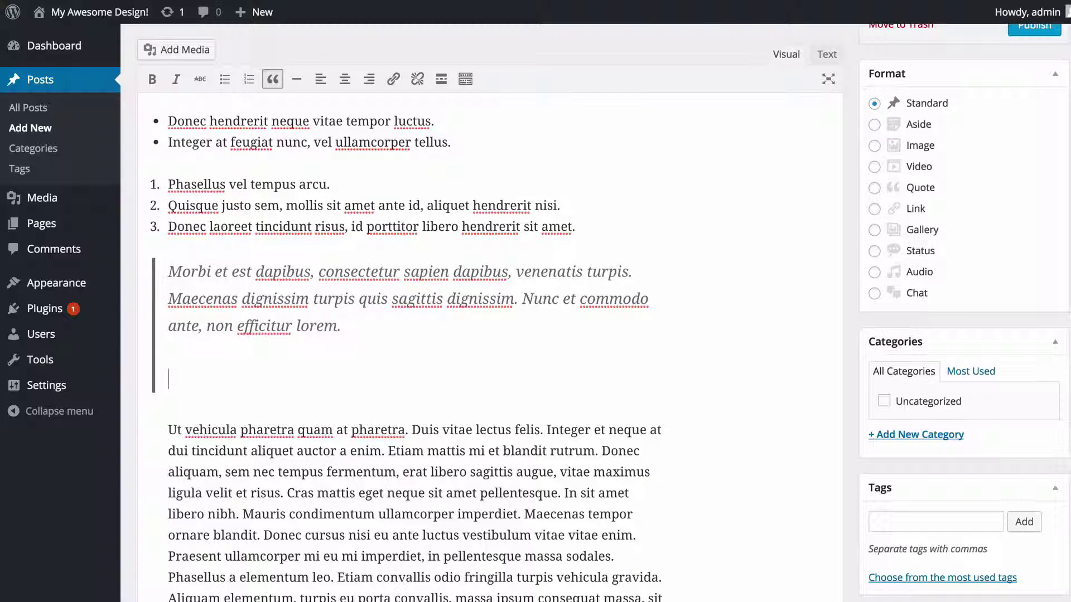
{"action": "left_click", "coordinate": [273, 80]}
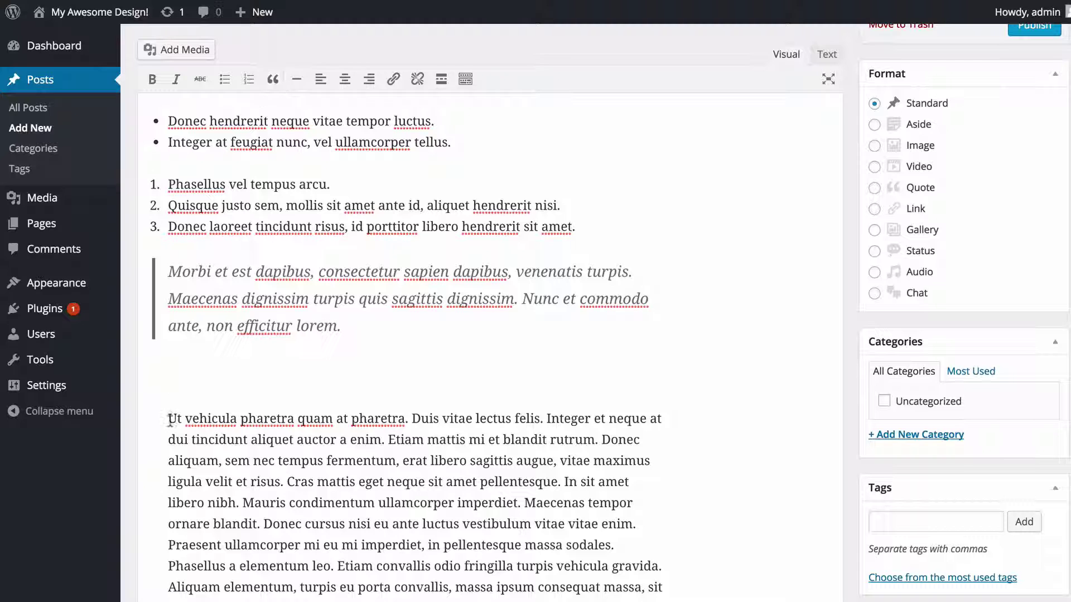
{"action": "left_click", "coordinate": [297, 81]}
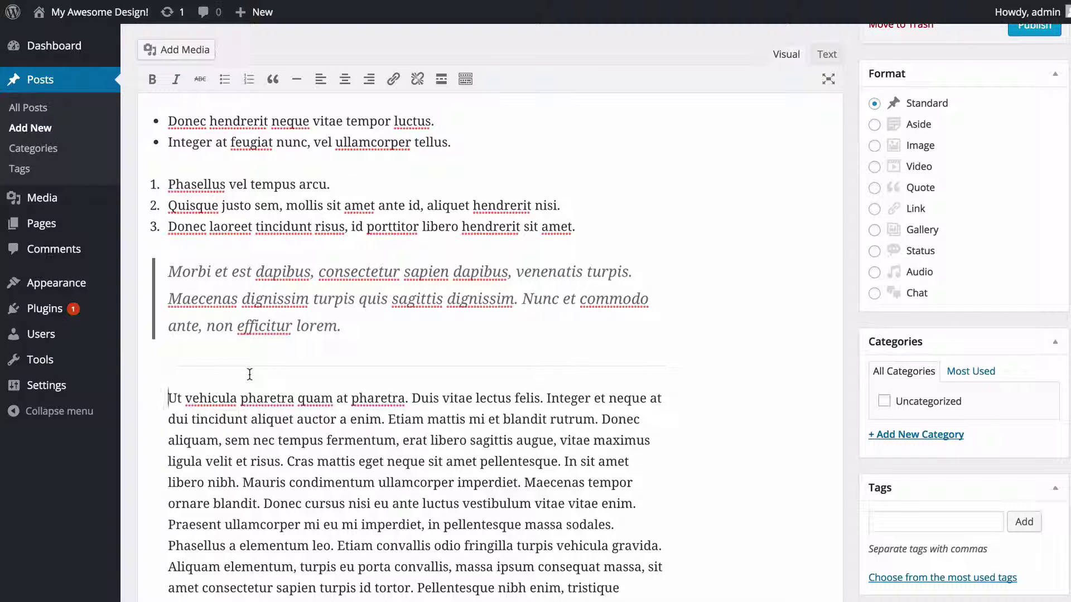
{"action": "scroll", "coordinate": [250, 374], "scroll_direction": "down", "scroll_amount": 3}
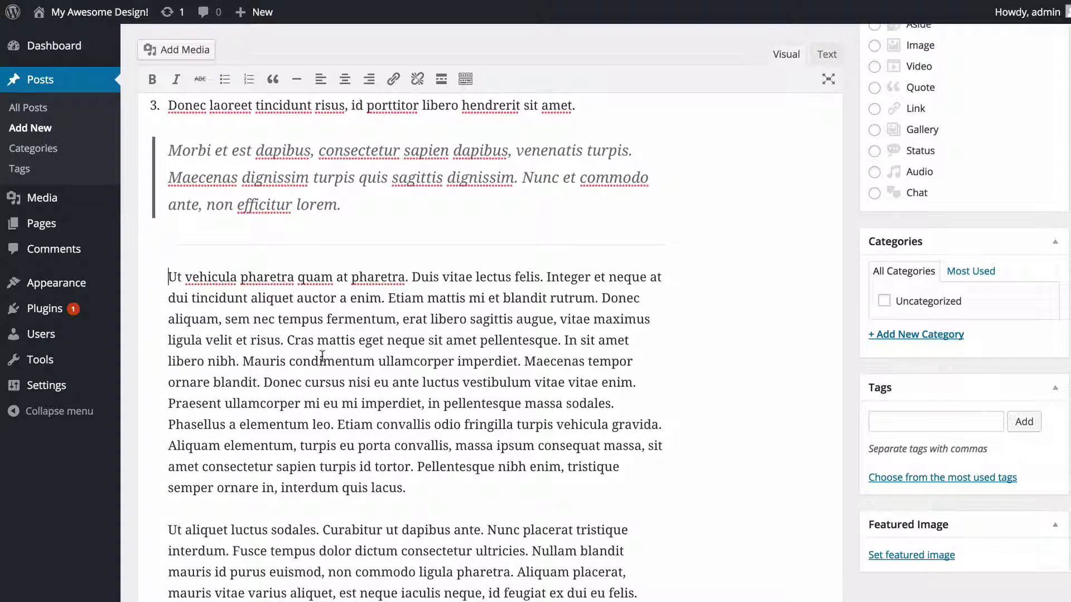
Split the paragraph before 'Cras', trying center and right alignment before returning to left
{"action": "left_click", "coordinate": [293, 346]}
{"action": "key", "text": "Return"}
{"action": "key", "text": "shift+Up"}
{"action": "key", "text": "shift+Up"}
{"action": "key", "text": "shift+Up"}
{"action": "key", "text": "shift+Up"}
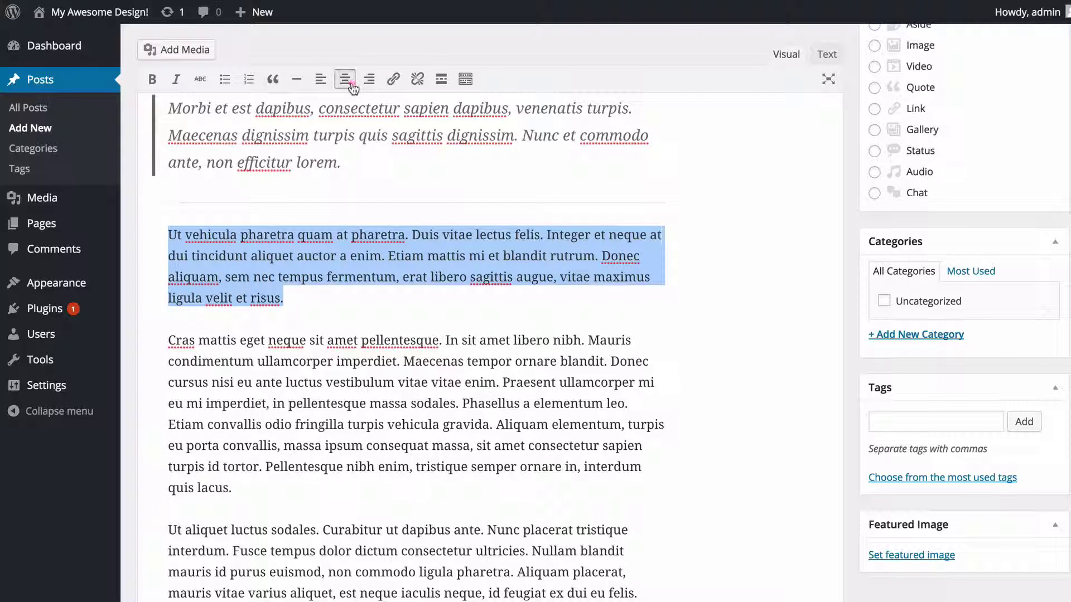
{"action": "left_click", "coordinate": [338, 81]}
{"action": "left_click", "coordinate": [369, 79]}
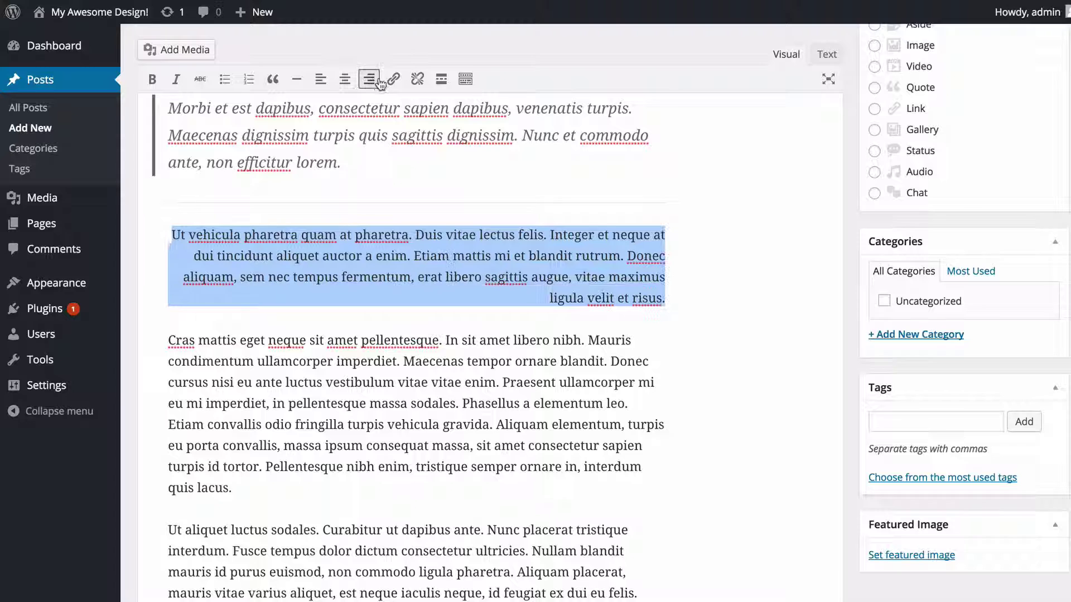
{"action": "left_click", "coordinate": [320, 79]}
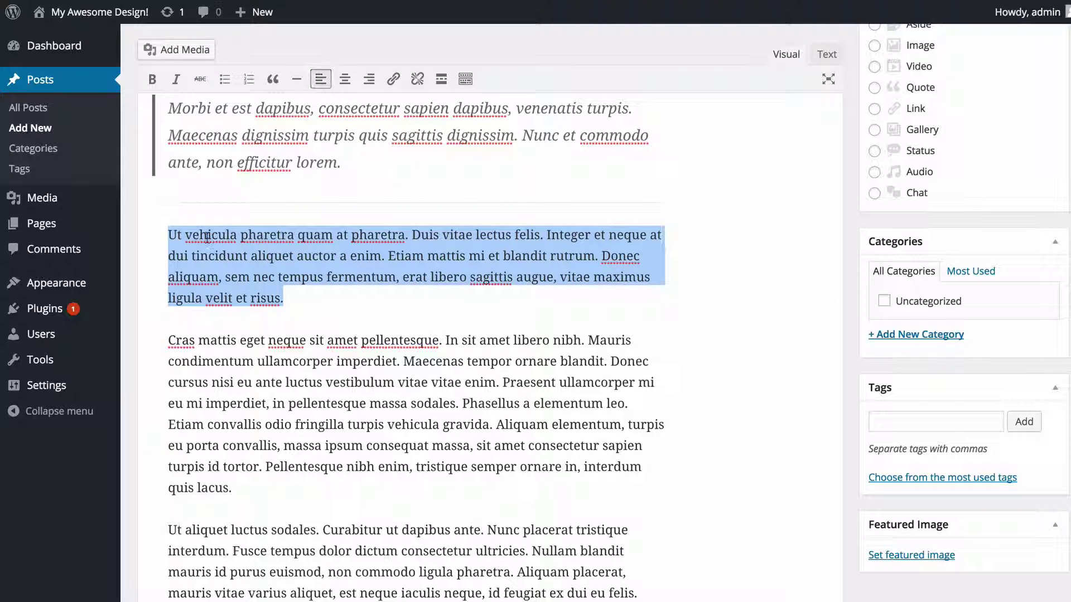
{"action": "left_click", "coordinate": [307, 285]}
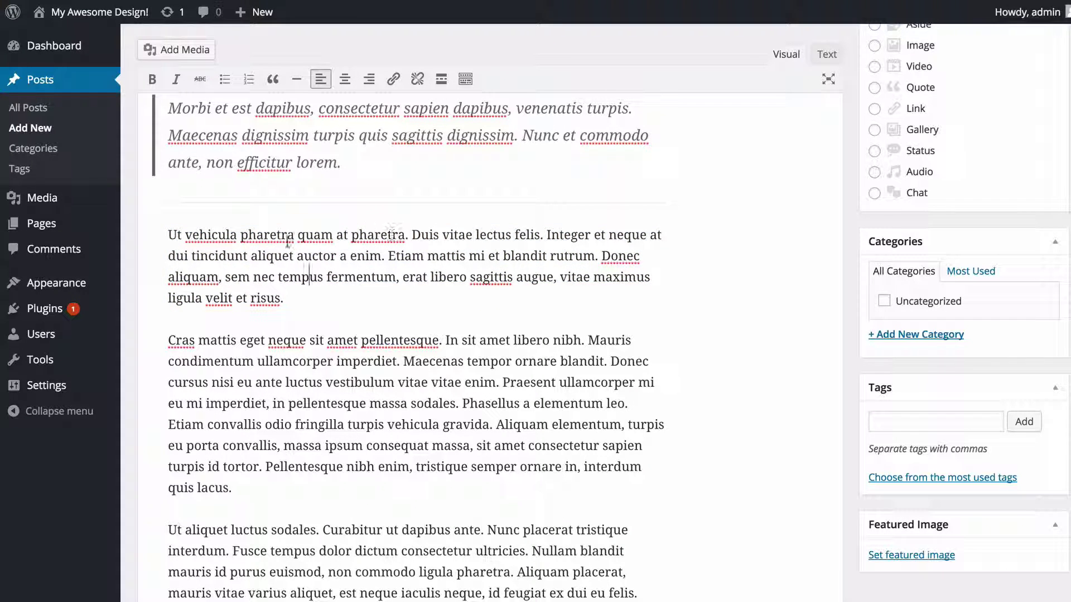
Link 'pharetra quam' to the 'Hello world!' post, then remove that link again
{"action": "left_click_drag", "start_coordinate": [240, 234], "coordinate": [333, 235]}
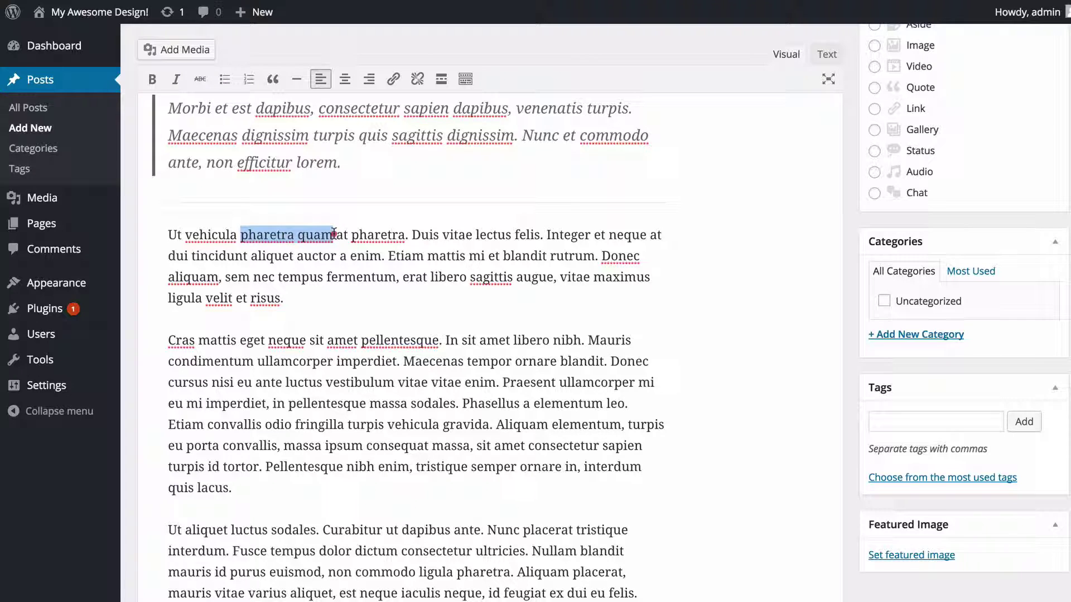
{"action": "left_click", "coordinate": [395, 80]}
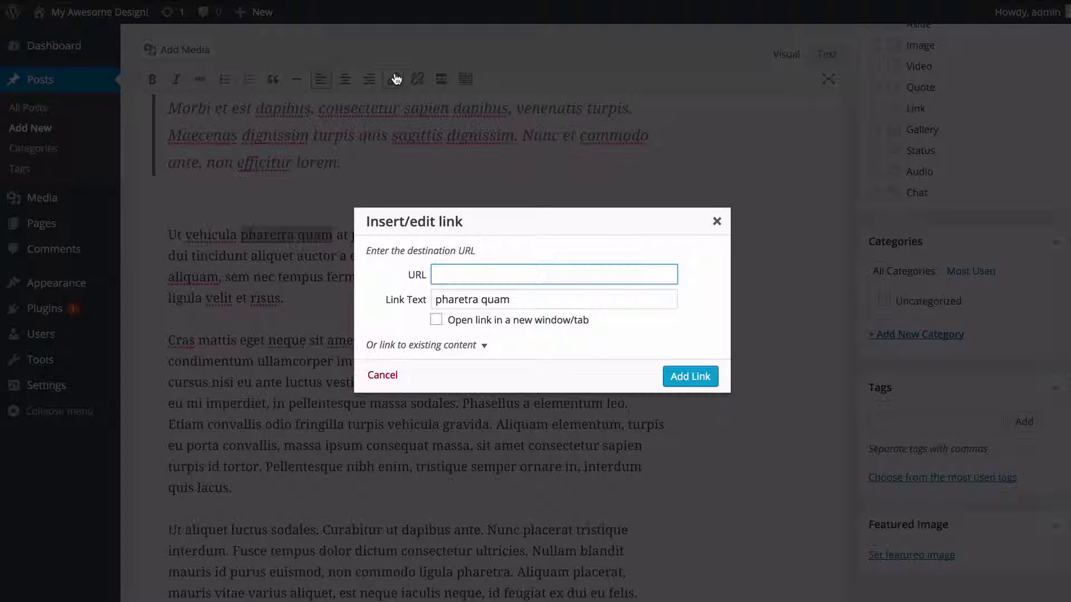
{"action": "left_click", "coordinate": [478, 345]}
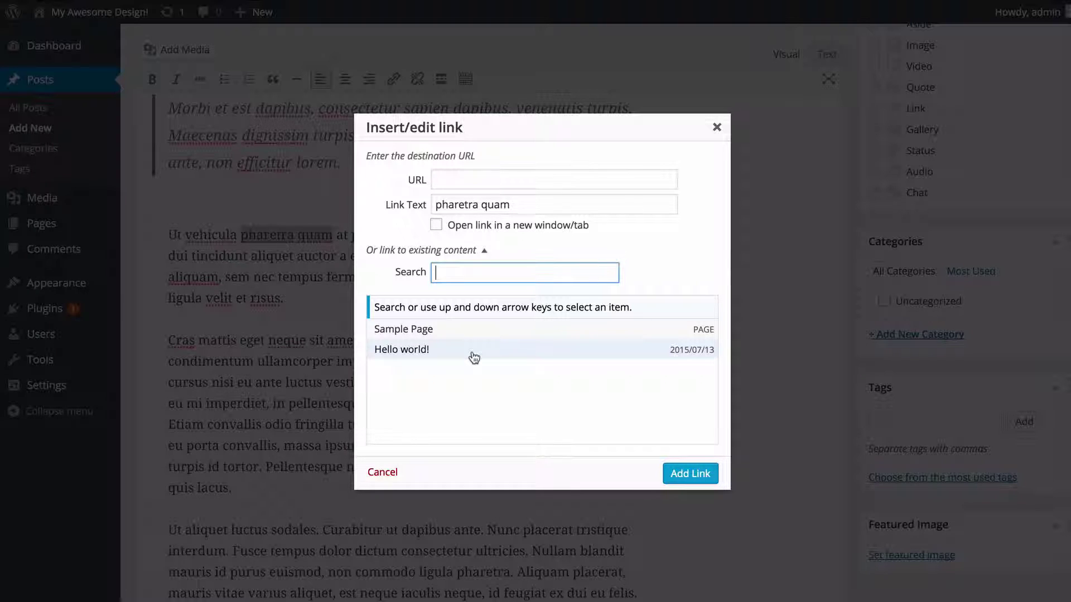
{"action": "left_click", "coordinate": [441, 357]}
{"action": "left_click", "coordinate": [689, 473]}
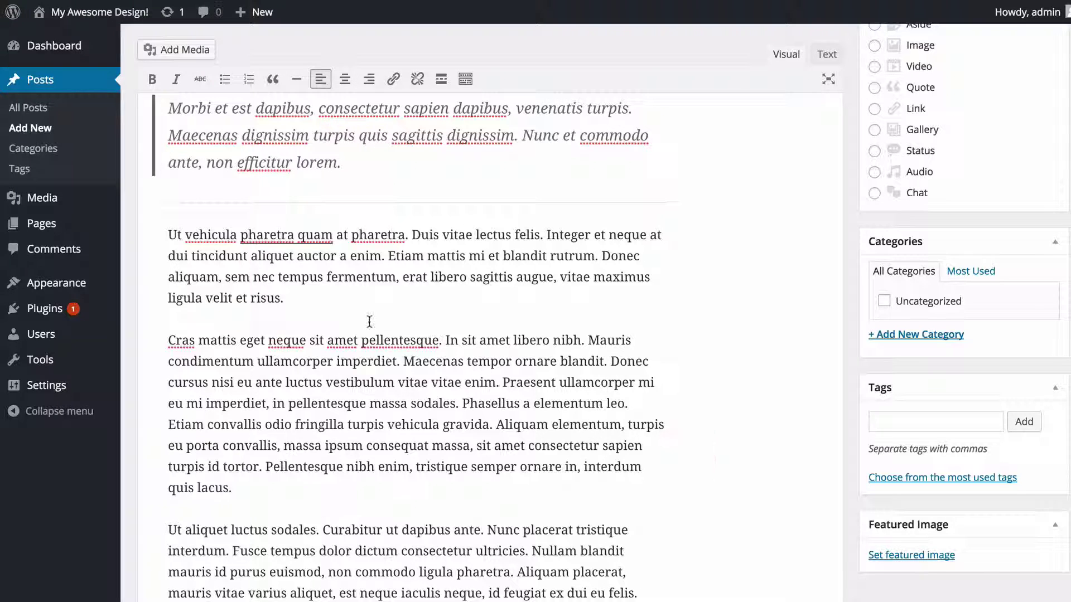
{"action": "left_click", "coordinate": [351, 305]}
{"action": "left_click", "coordinate": [240, 239]}
{"action": "left_click_drag", "start_coordinate": [240, 238], "coordinate": [333, 236]}
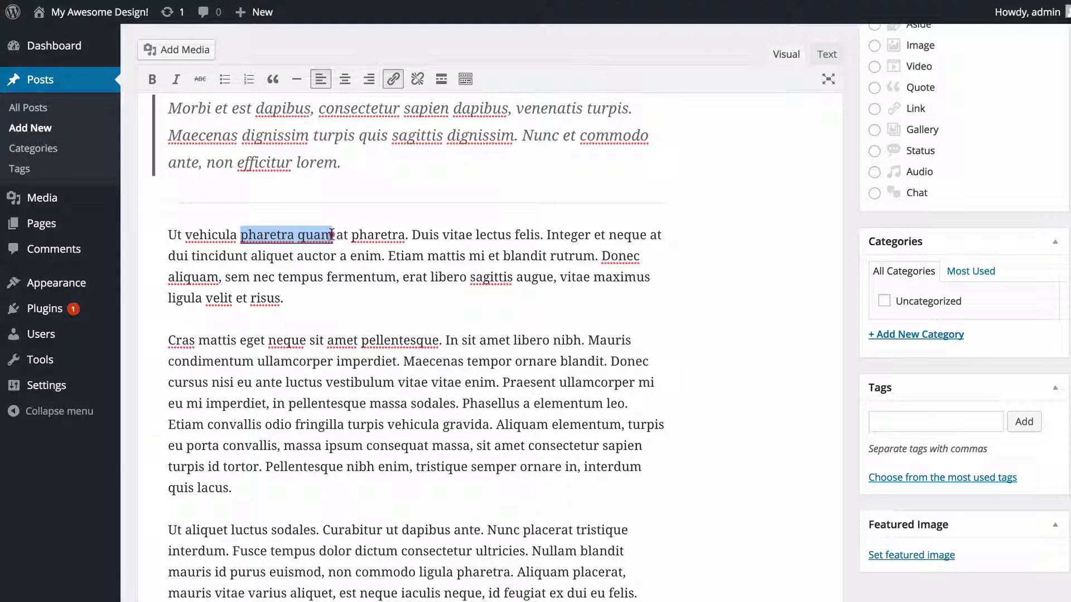
{"action": "left_click", "coordinate": [417, 79]}
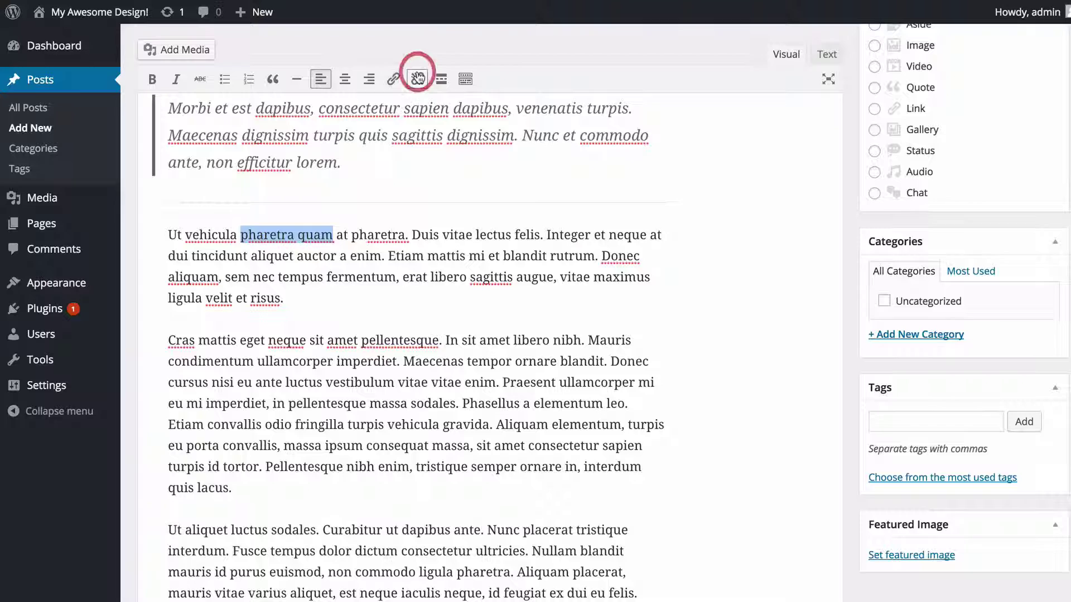
{"action": "left_click", "coordinate": [312, 305]}
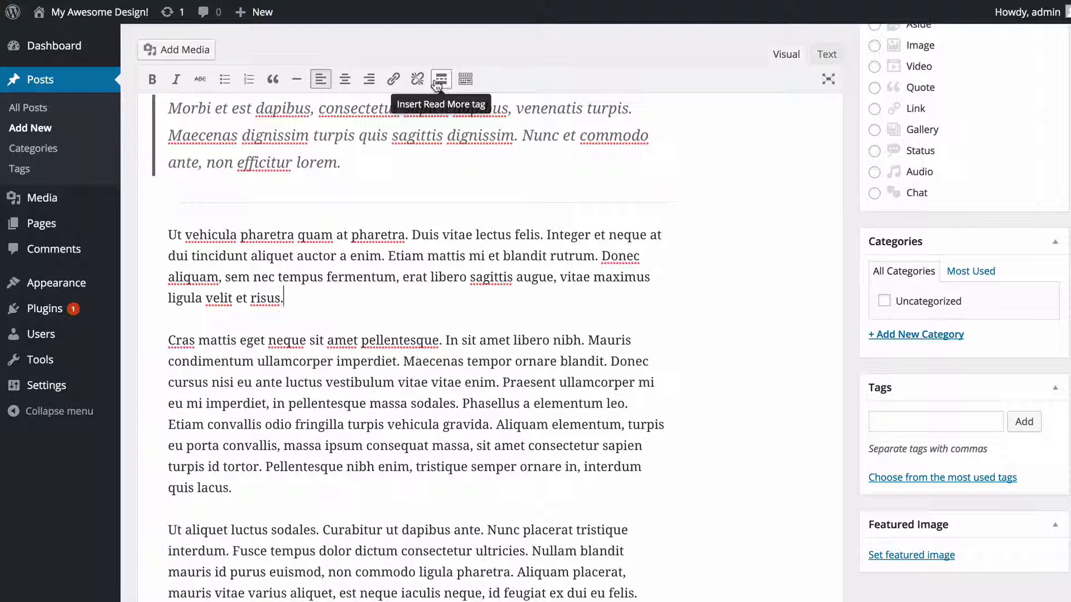
{"action": "scroll", "coordinate": [437, 219], "scroll_direction": "up", "scroll_amount": 5}
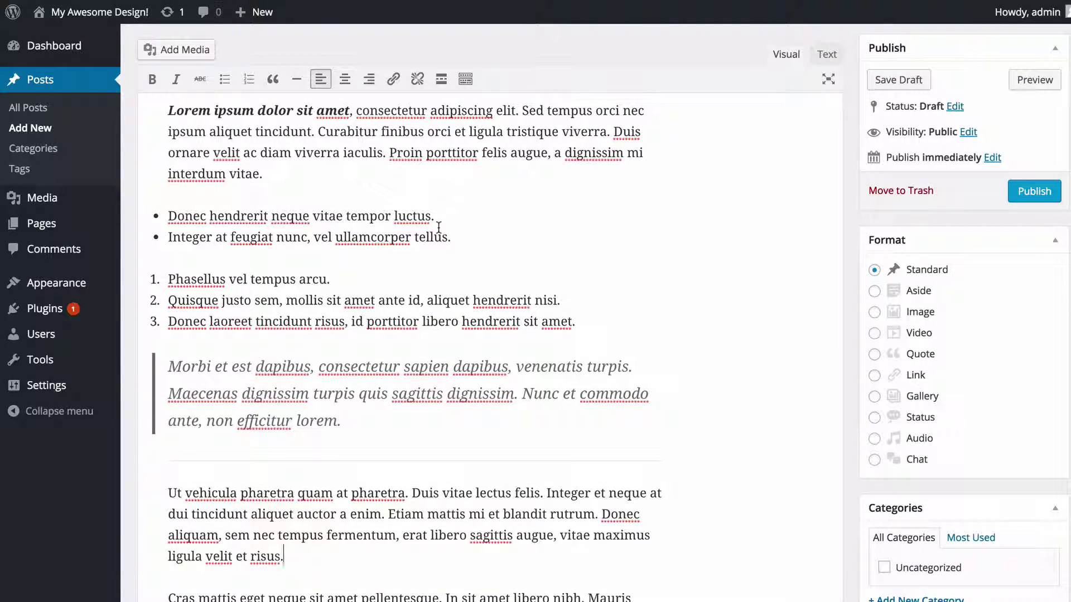
Add an empty line above 'Ut vehicula' and insert a Read More tag there
{"action": "scroll", "coordinate": [438, 227], "scroll_direction": "up", "scroll_amount": 3}
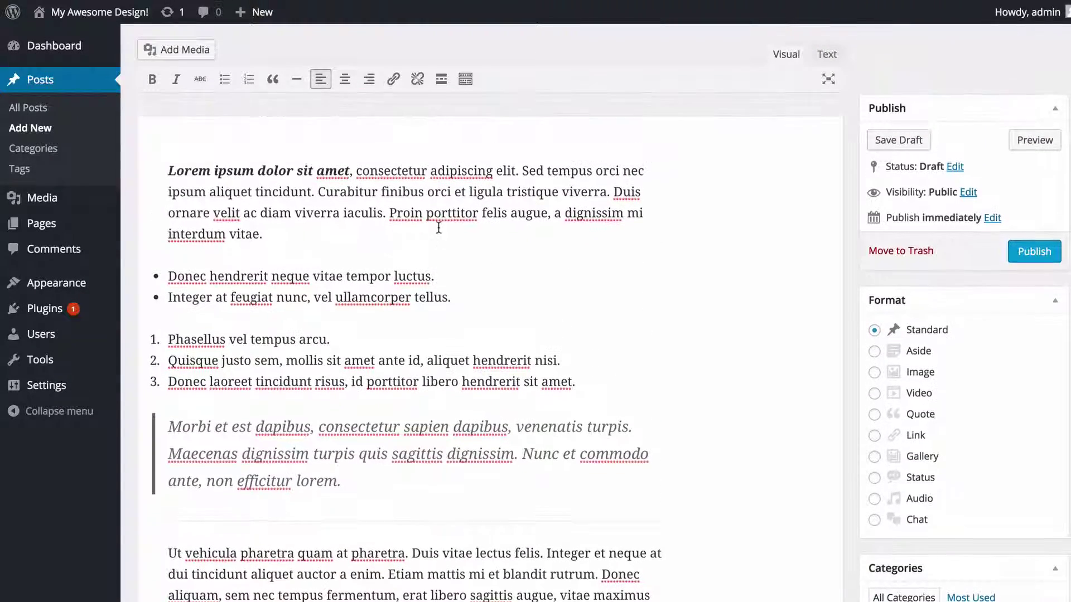
{"action": "scroll", "coordinate": [447, 294], "scroll_direction": "down", "scroll_amount": 4}
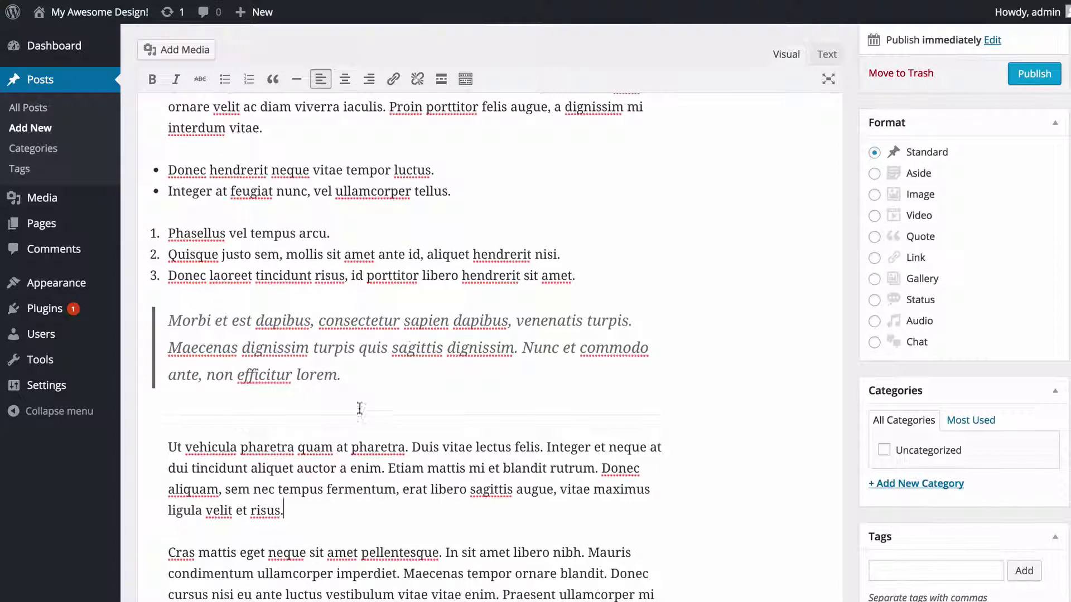
{"action": "left_click", "coordinate": [163, 445]}
{"action": "key", "text": "Return"}
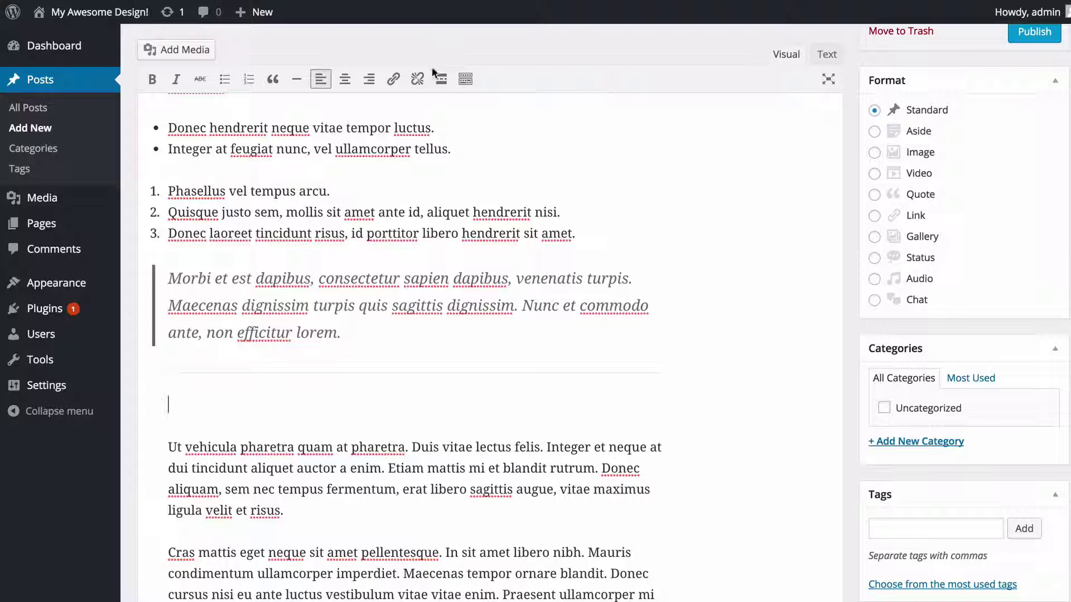
{"action": "left_click", "coordinate": [441, 80]}
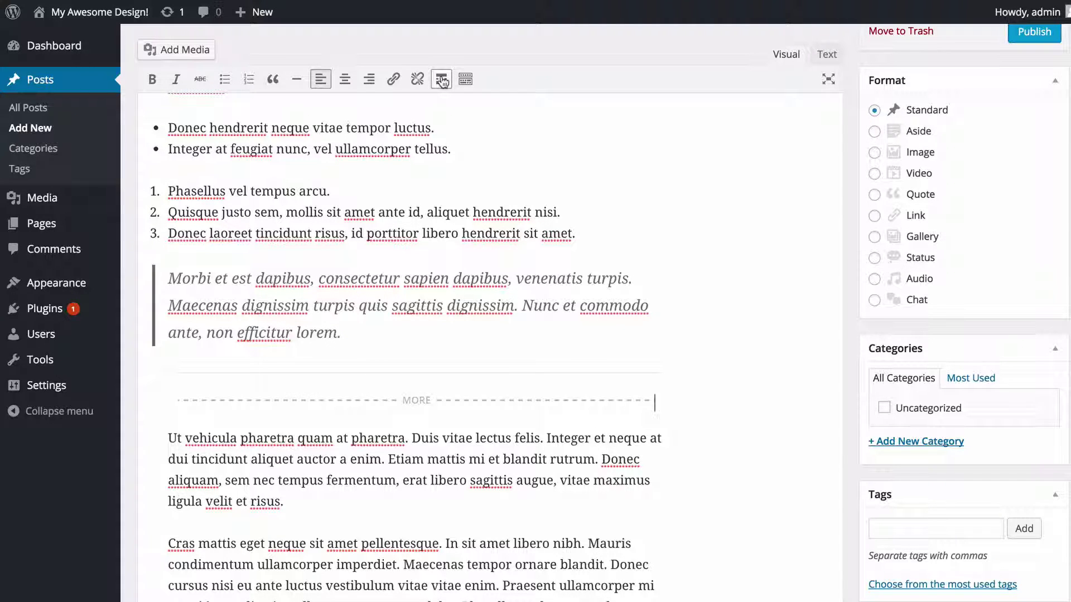
Delete the Read More tag together with the horizontal divider
{"action": "scroll", "coordinate": [441, 81], "scroll_direction": "up", "scroll_amount": 3}
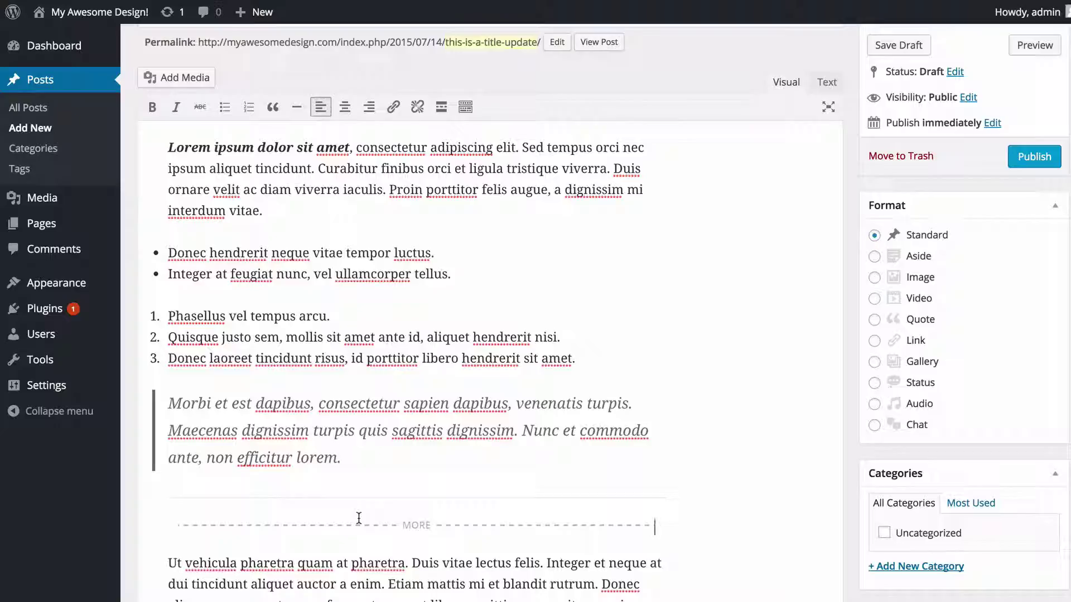
{"action": "scroll", "coordinate": [359, 518], "scroll_direction": "down", "scroll_amount": 10}
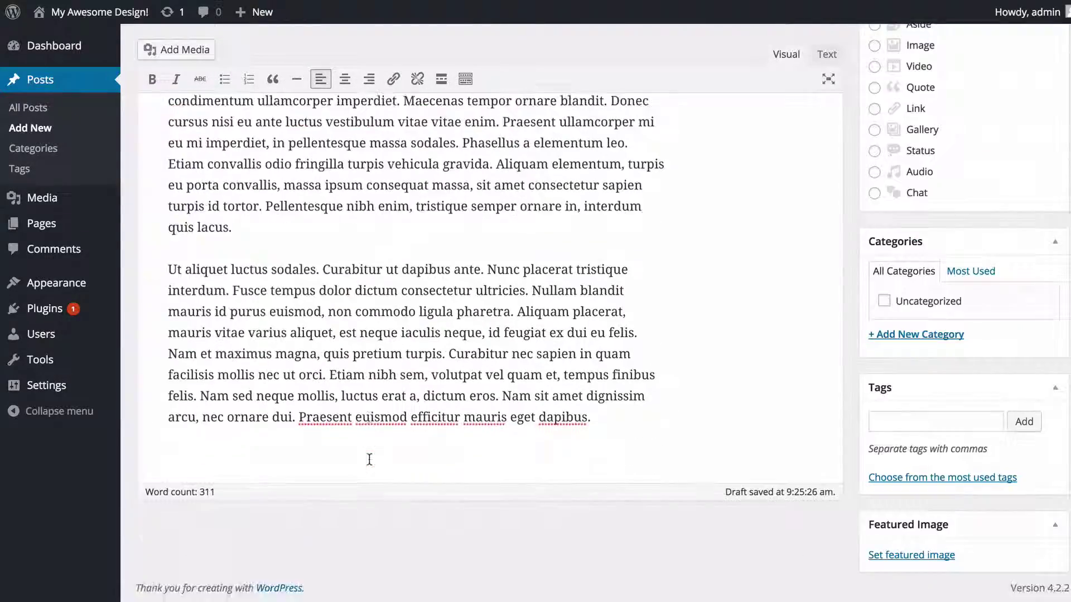
{"action": "scroll", "coordinate": [369, 459], "scroll_direction": "up", "scroll_amount": 6}
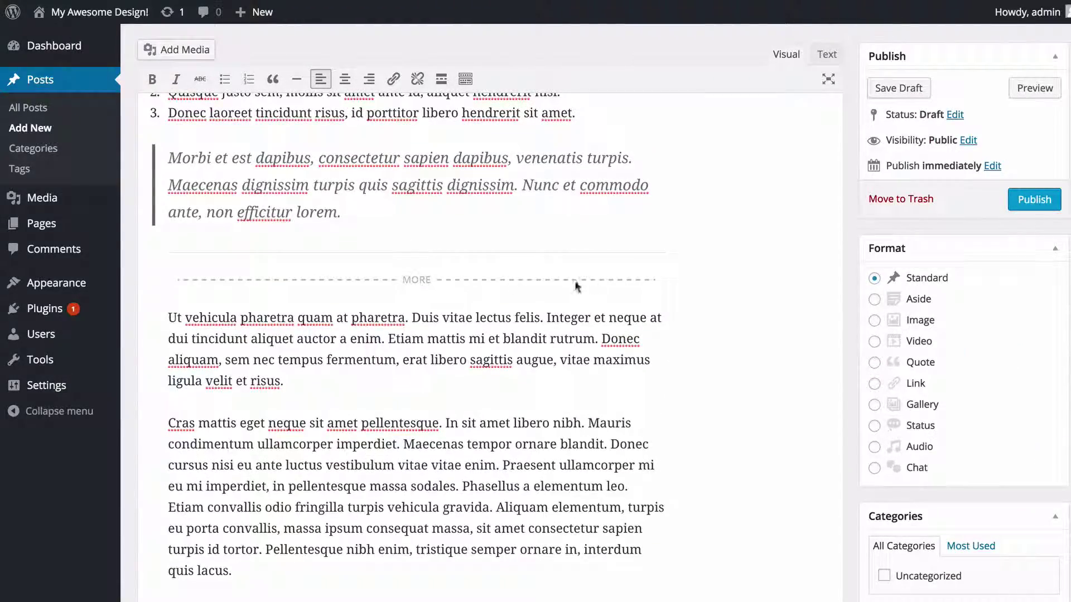
{"action": "left_click", "coordinate": [487, 285]}
{"action": "key", "text": "Delete"}
{"action": "key", "text": "Delete"}
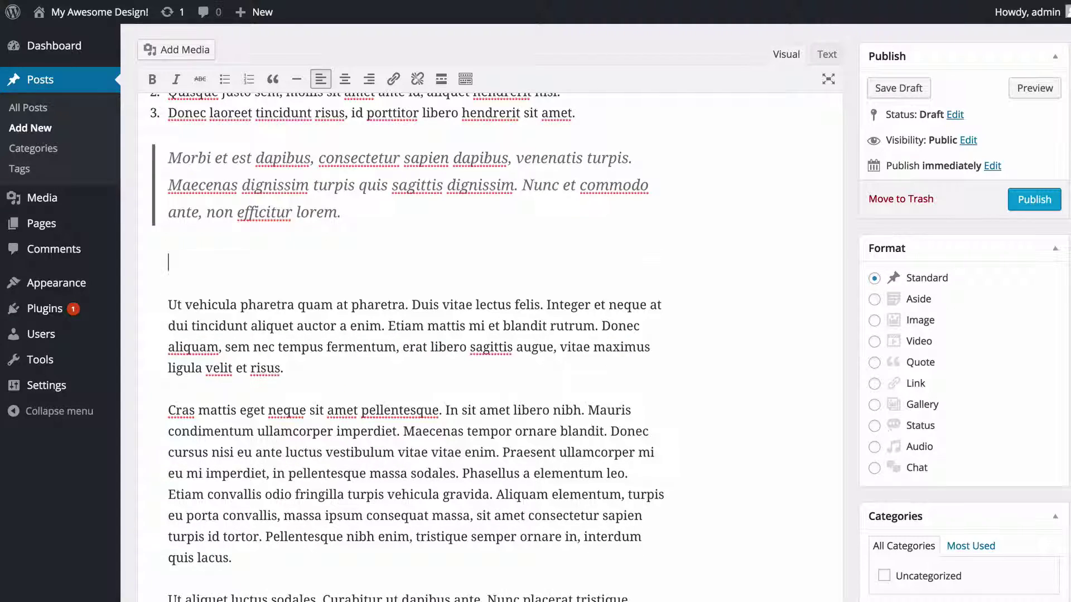
Remove the leftover blank line below the quote and show the second toolbar row
{"action": "key", "text": "BackSpace"}
{"action": "key", "text": "BackSpace"}
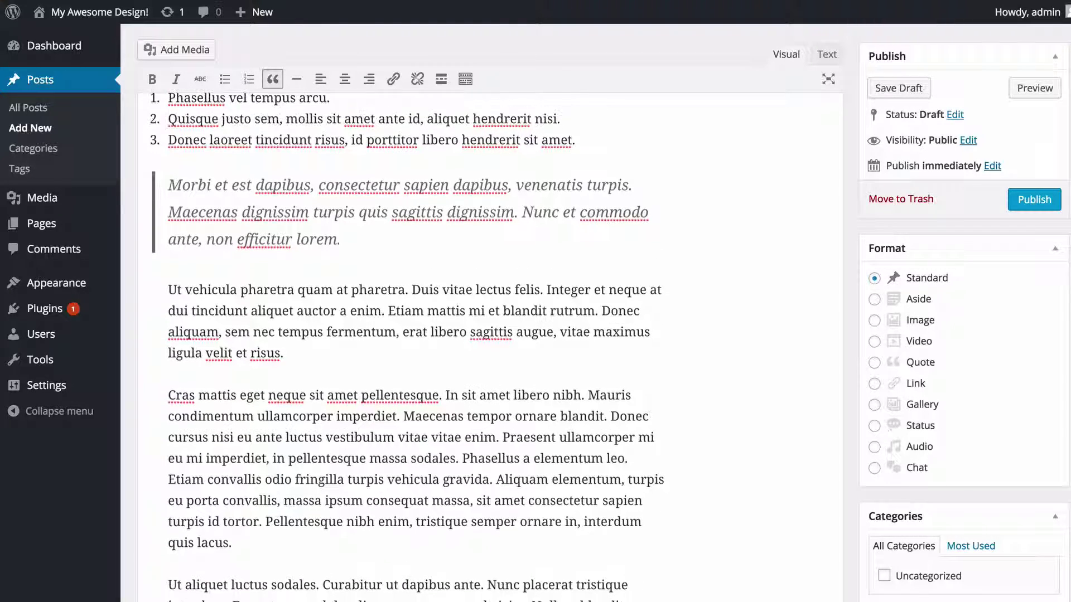
{"action": "left_click", "coordinate": [466, 80]}
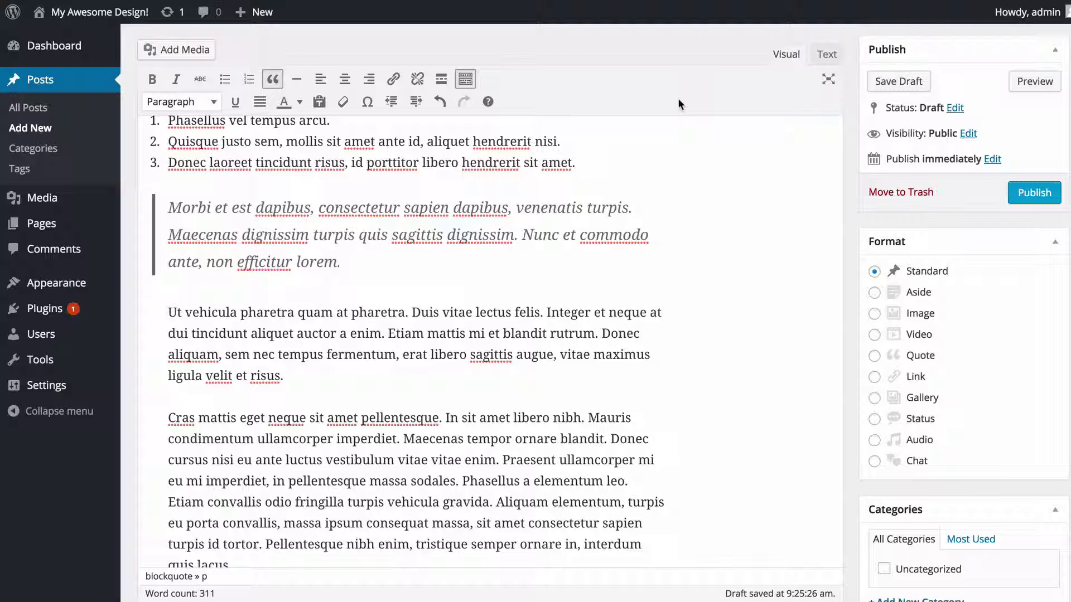
{"action": "key", "text": "Right"}
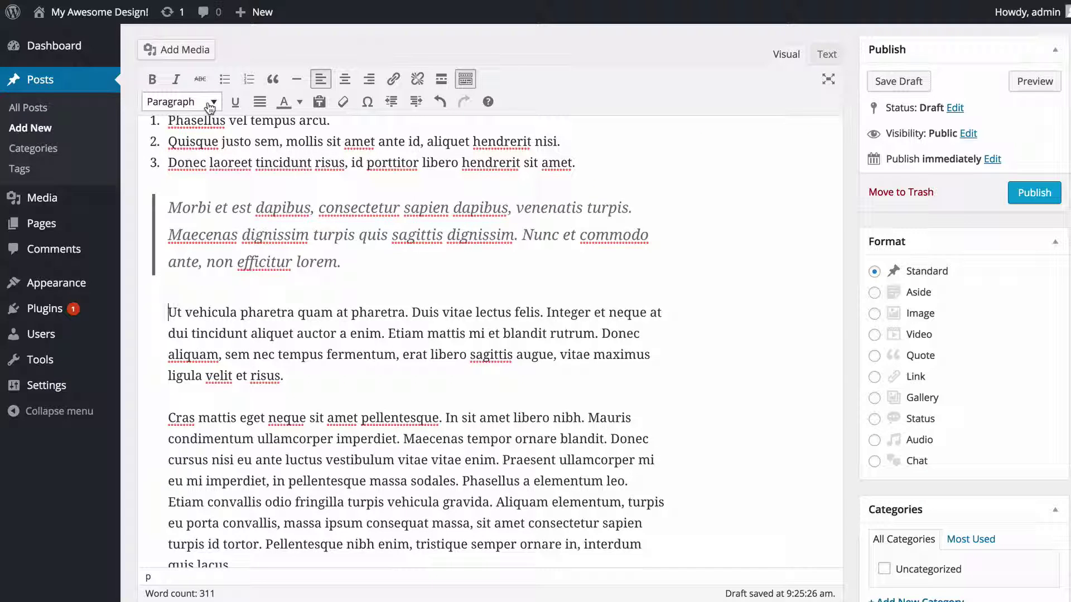
{"action": "left_click", "coordinate": [211, 106]}
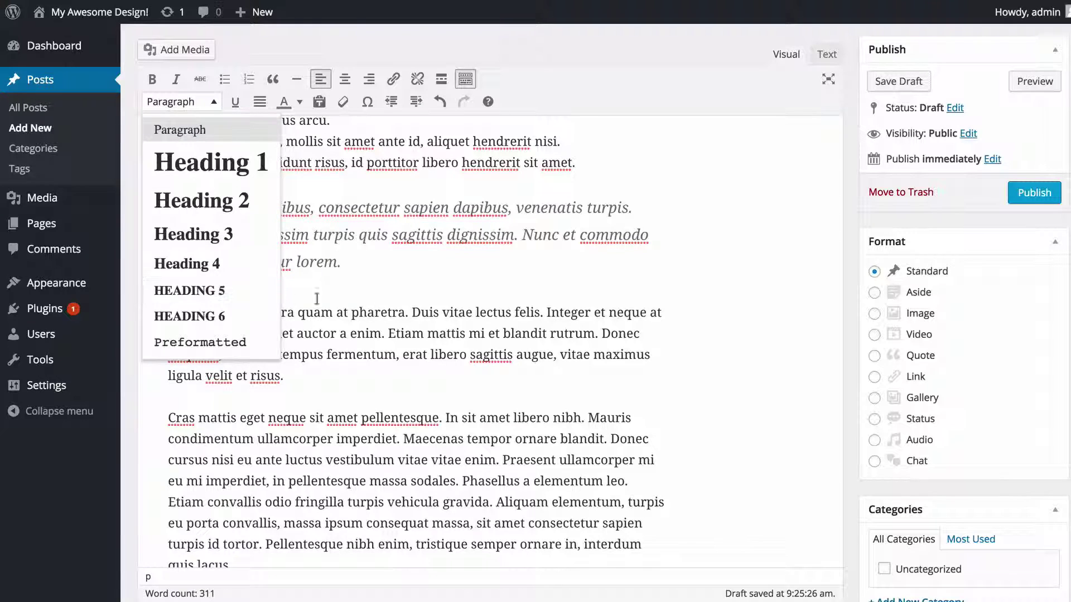
{"action": "left_click", "coordinate": [372, 309]}
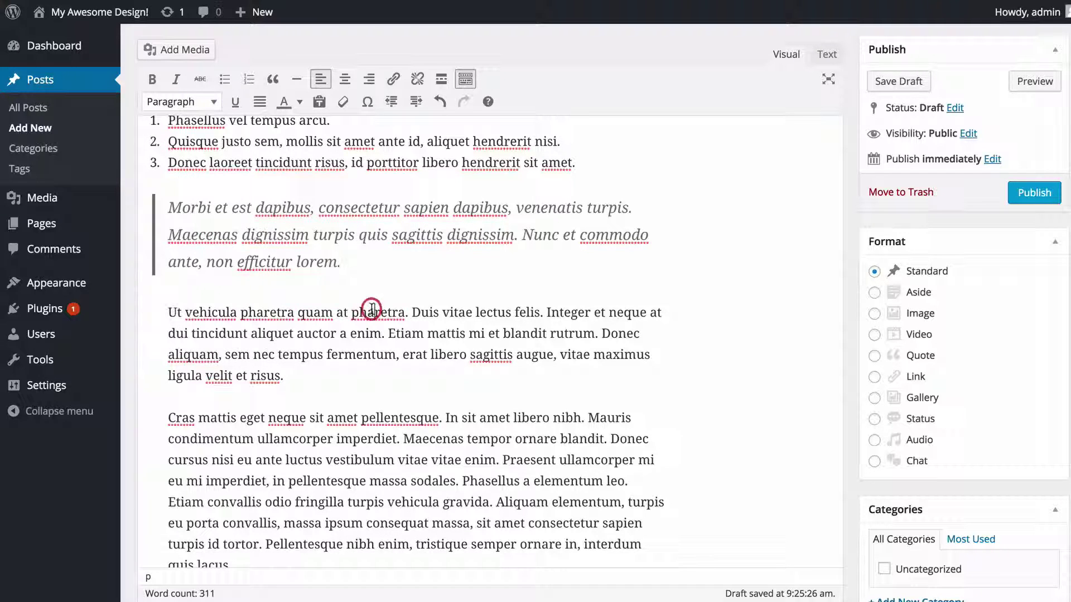
Split 'Duis vitae' into its own paragraph and make 'Ut vehicula pharetra quam at pharetra.' a Heading 3
{"action": "left_click", "coordinate": [411, 312]}
{"action": "key", "text": "Delete"}
{"action": "key", "text": "Return"}
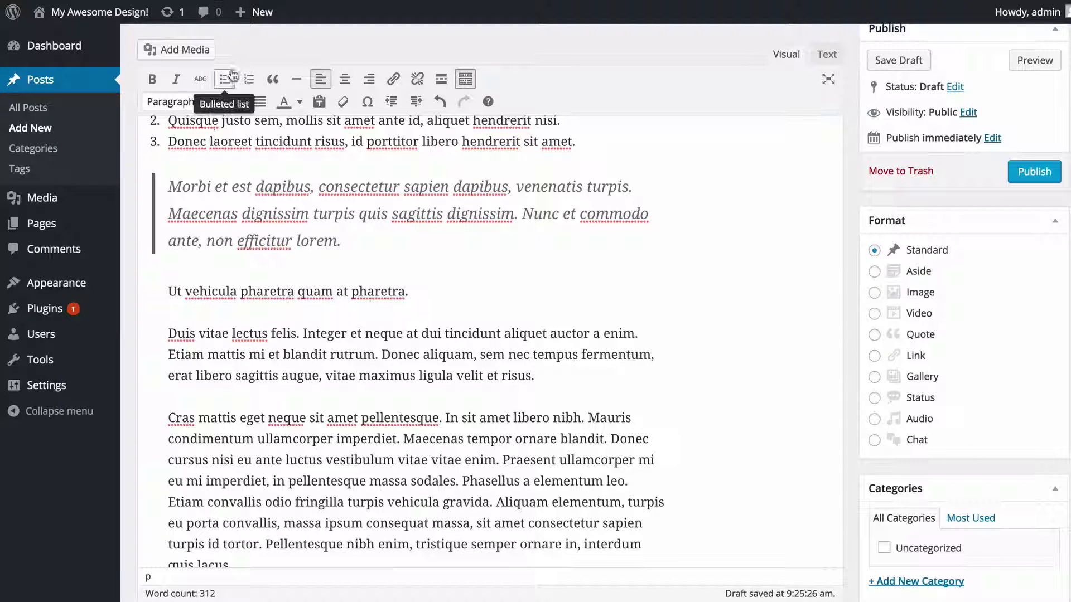
{"action": "left_click", "coordinate": [215, 103]}
{"action": "left_click", "coordinate": [230, 237]}
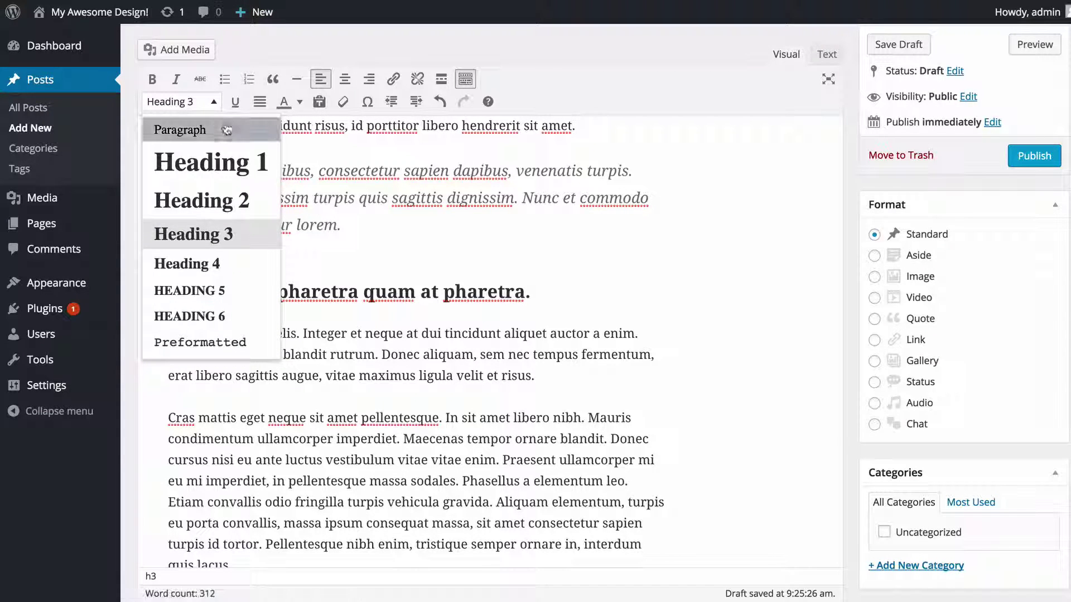
{"action": "left_click", "coordinate": [446, 375]}
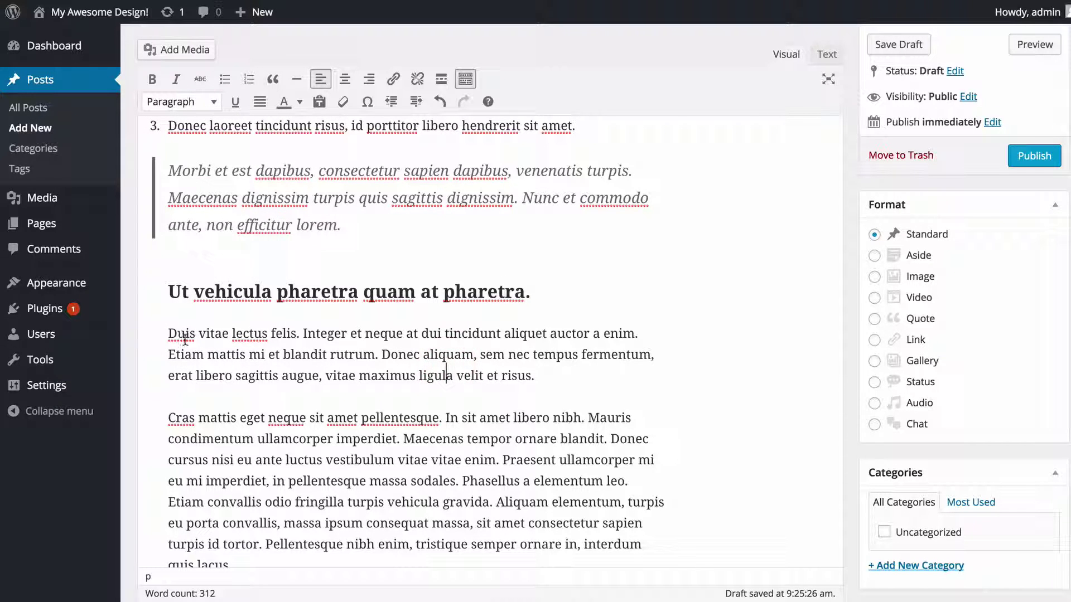
Underline 'Duis vitae lectus felis.' and justify the Duis paragraph
{"action": "left_click_drag", "start_coordinate": [167, 333], "coordinate": [299, 333]}
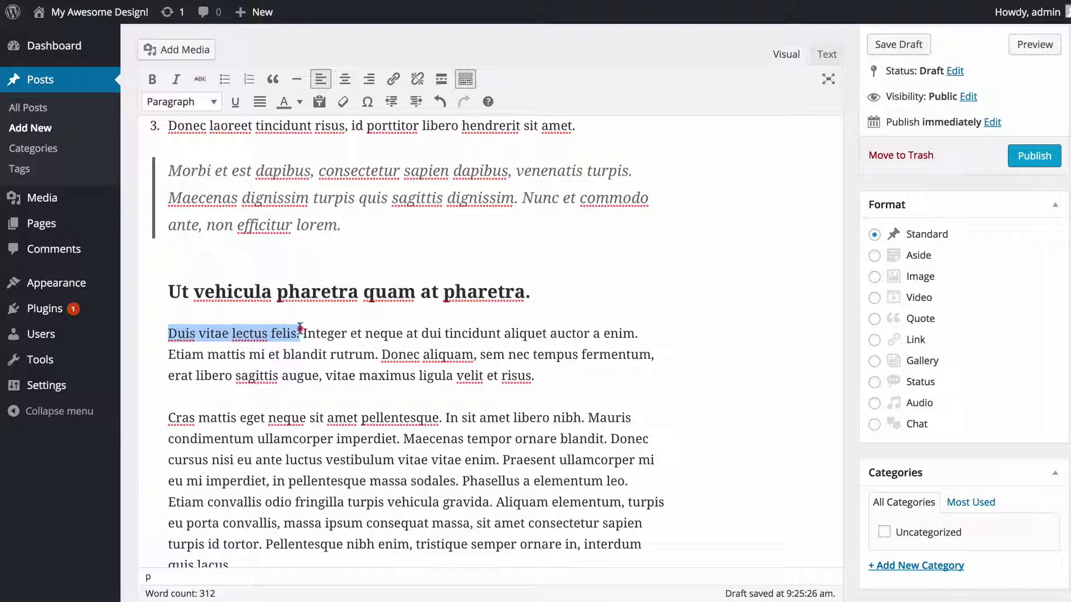
{"action": "left_click", "coordinate": [235, 102]}
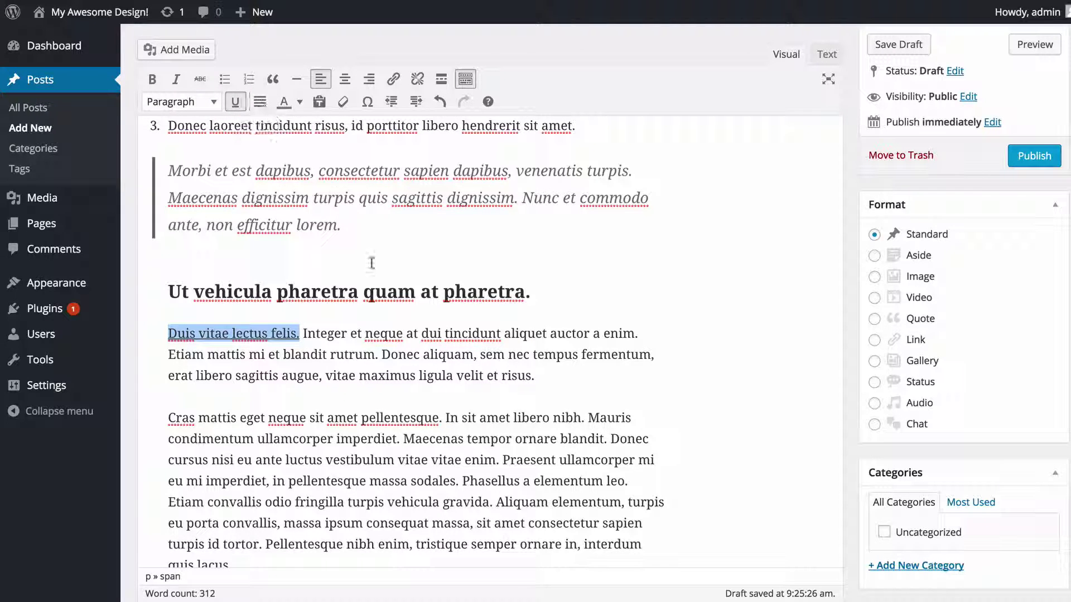
{"action": "left_click", "coordinate": [400, 372]}
{"action": "triple_click", "coordinate": [398, 372]}
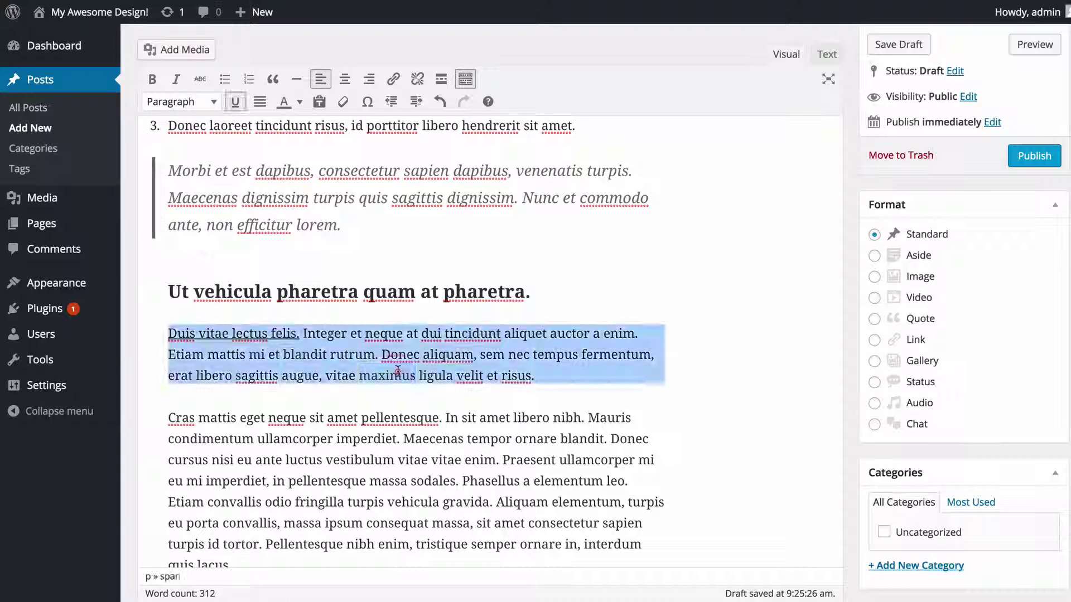
{"action": "left_click", "coordinate": [259, 101]}
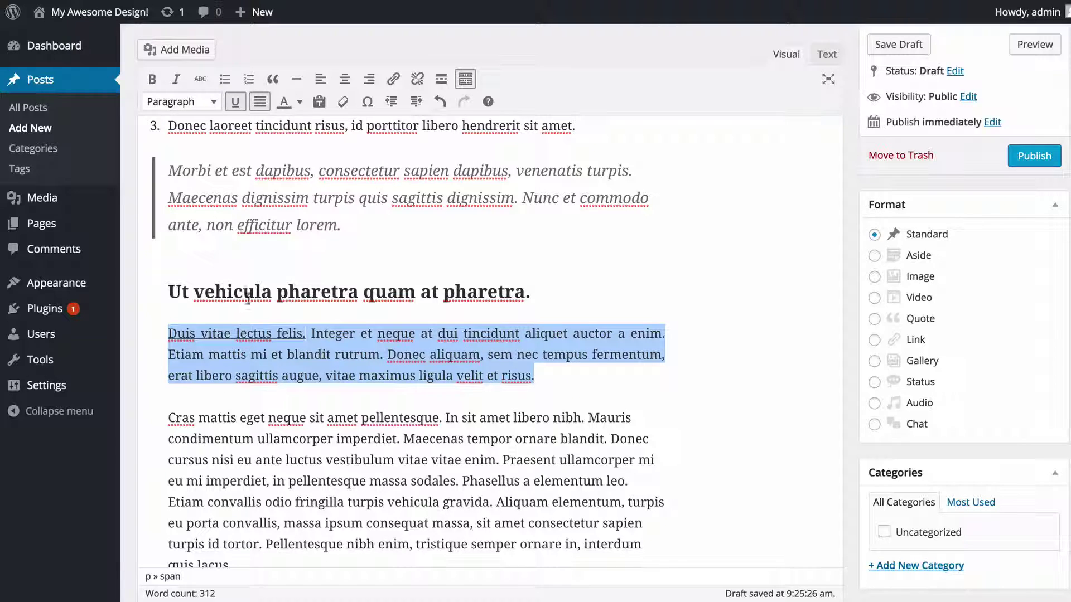
{"action": "left_click", "coordinate": [241, 352]}
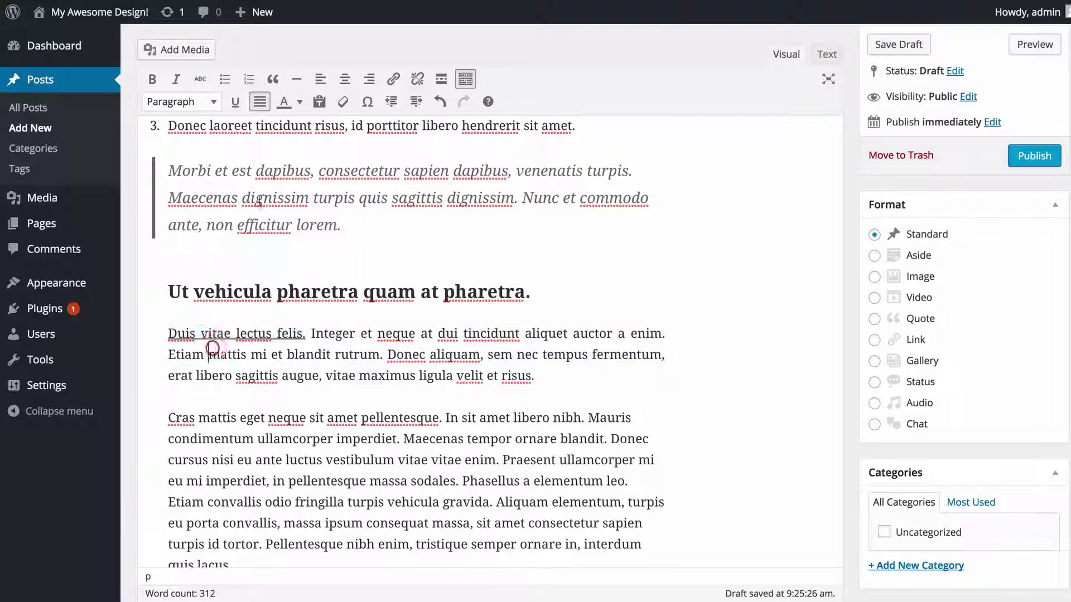
Turn on Paste as text and clear formatting from the heading and Duis paragraph
{"action": "left_click", "coordinate": [319, 102]}
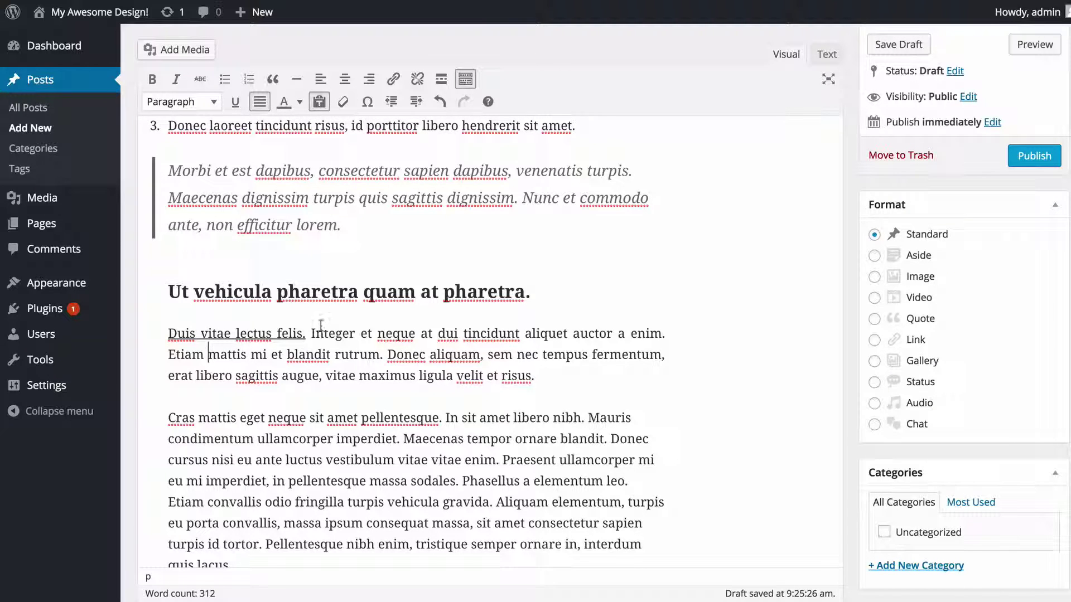
{"action": "scroll", "coordinate": [413, 228], "scroll_direction": "up", "scroll_amount": 2}
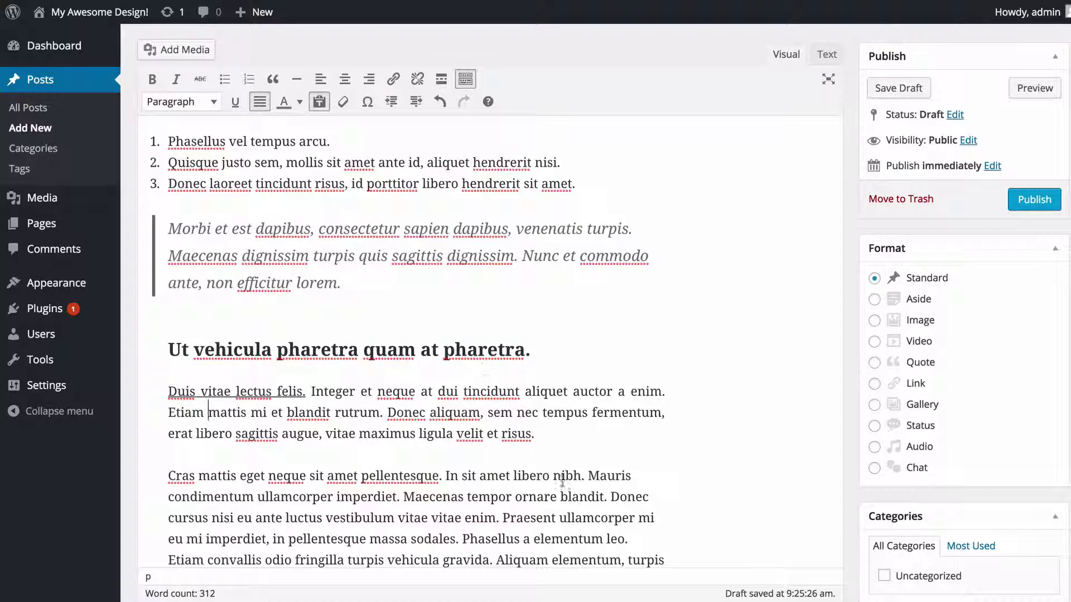
{"action": "left_click_drag", "start_coordinate": [534, 435], "coordinate": [169, 362]}
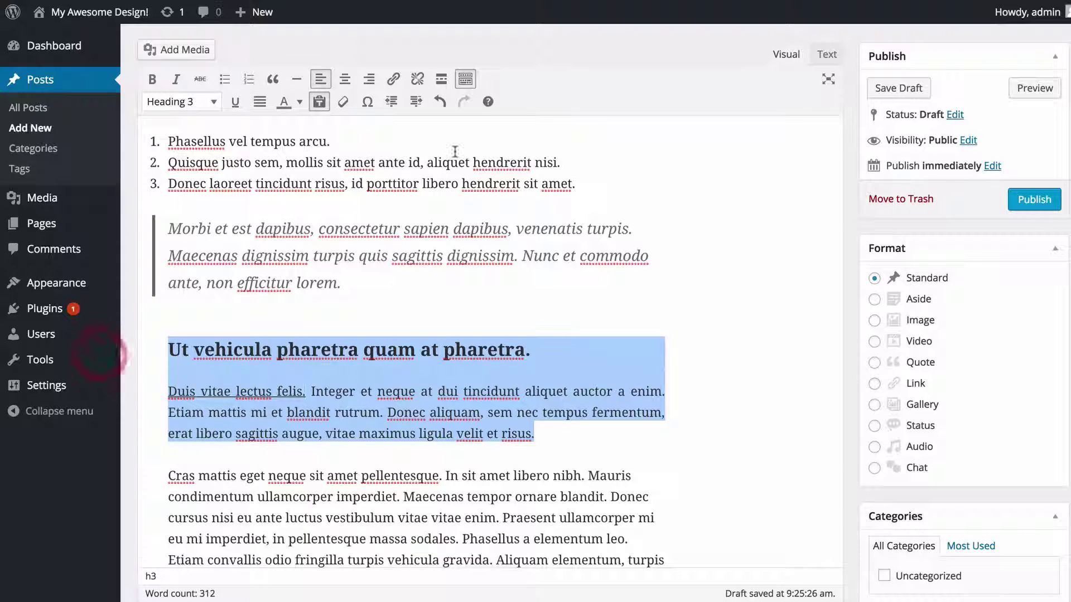
{"action": "left_click", "coordinate": [340, 102]}
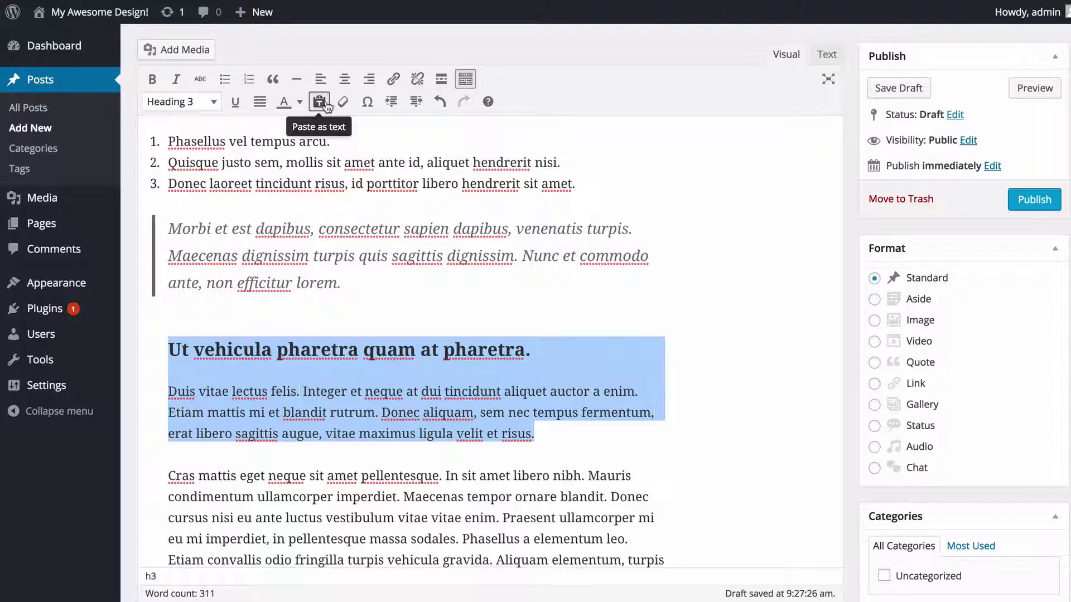
{"action": "left_click", "coordinate": [539, 348]}
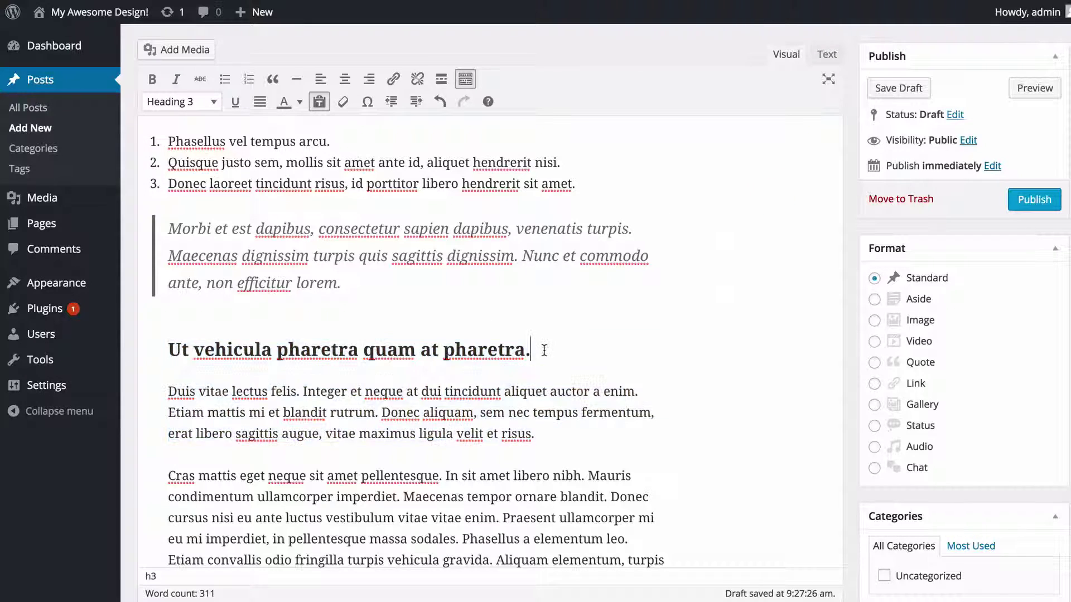
{"action": "left_click", "coordinate": [537, 431]}
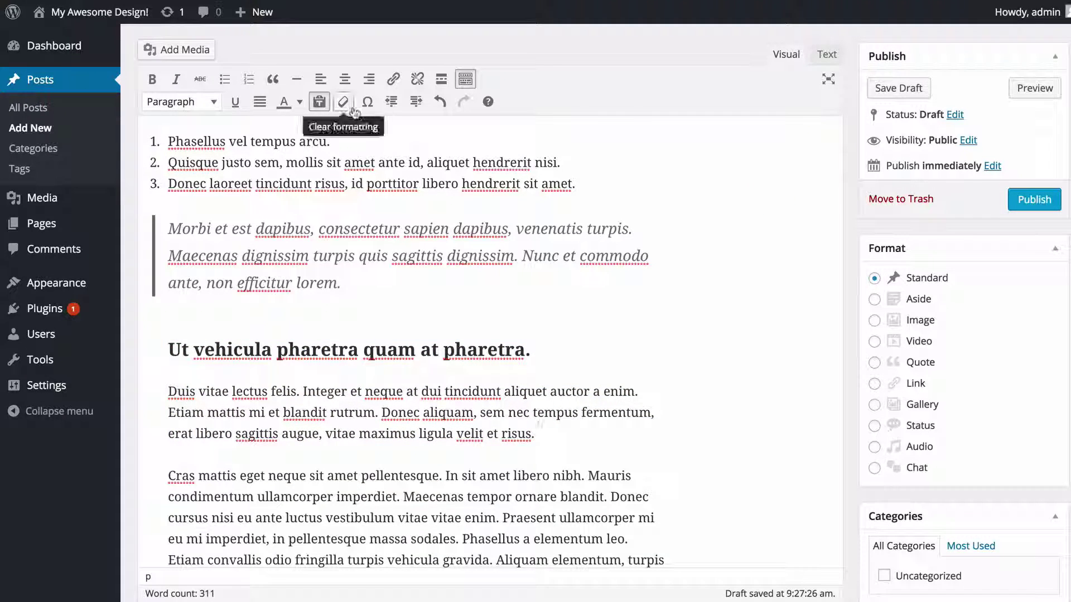
Close the special character chart unused, undo a trial Duis indent, and view keyboard shortcuts
{"action": "left_click", "coordinate": [367, 101]}
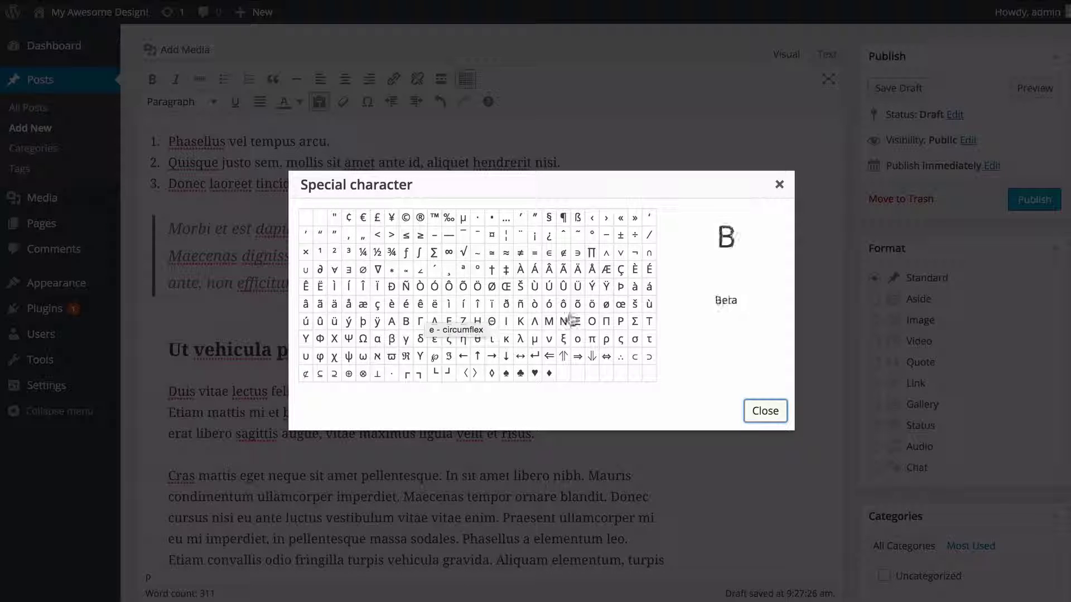
{"action": "left_click", "coordinate": [779, 184]}
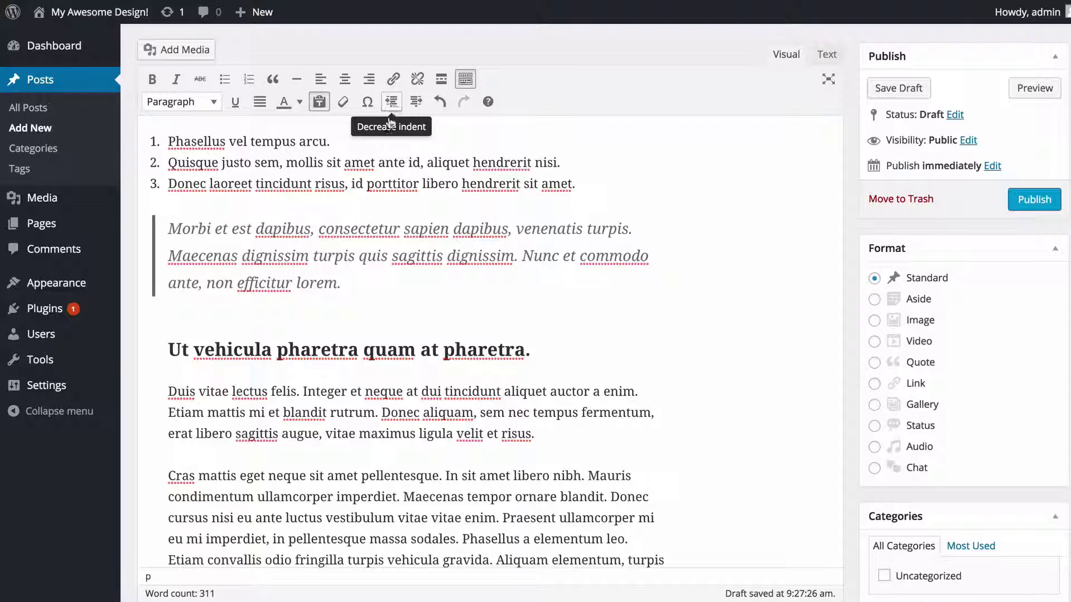
{"action": "left_click", "coordinate": [169, 392]}
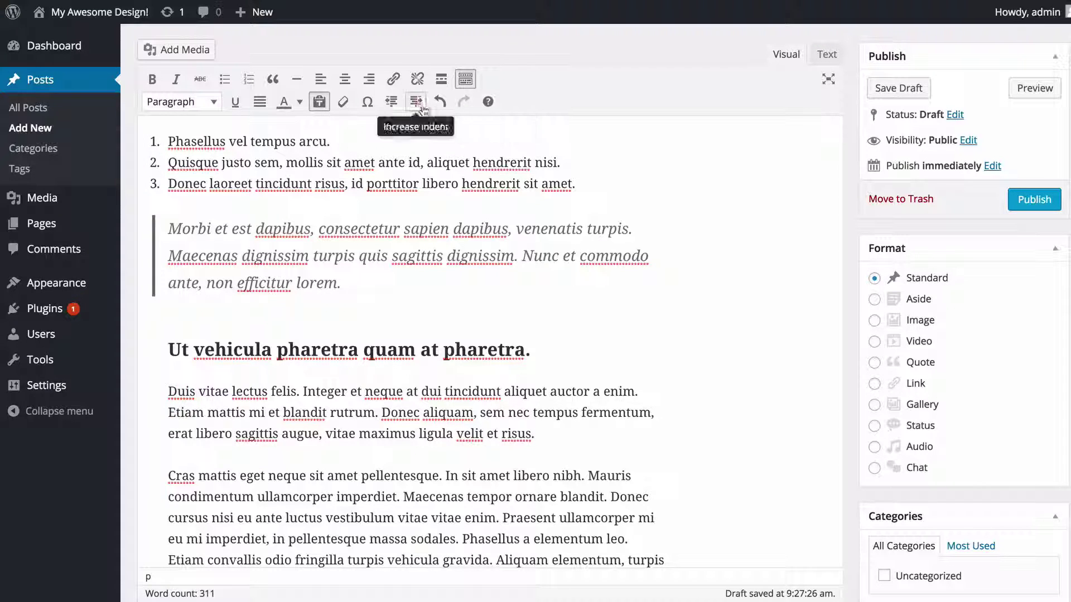
{"action": "left_click", "coordinate": [418, 103]}
{"action": "left_click", "coordinate": [397, 107]}
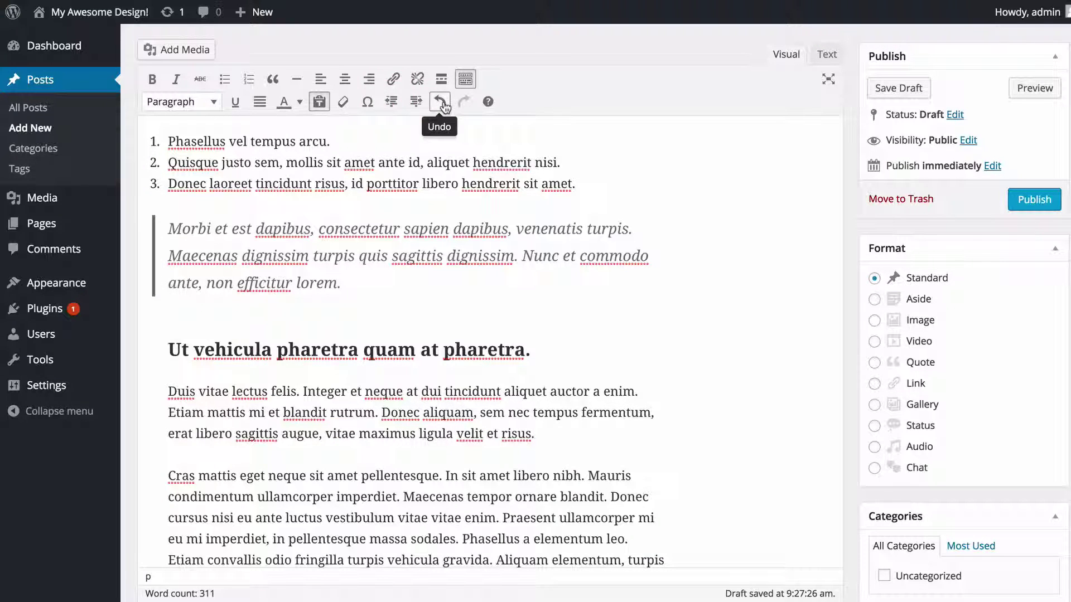
{"action": "left_click", "coordinate": [488, 102]}
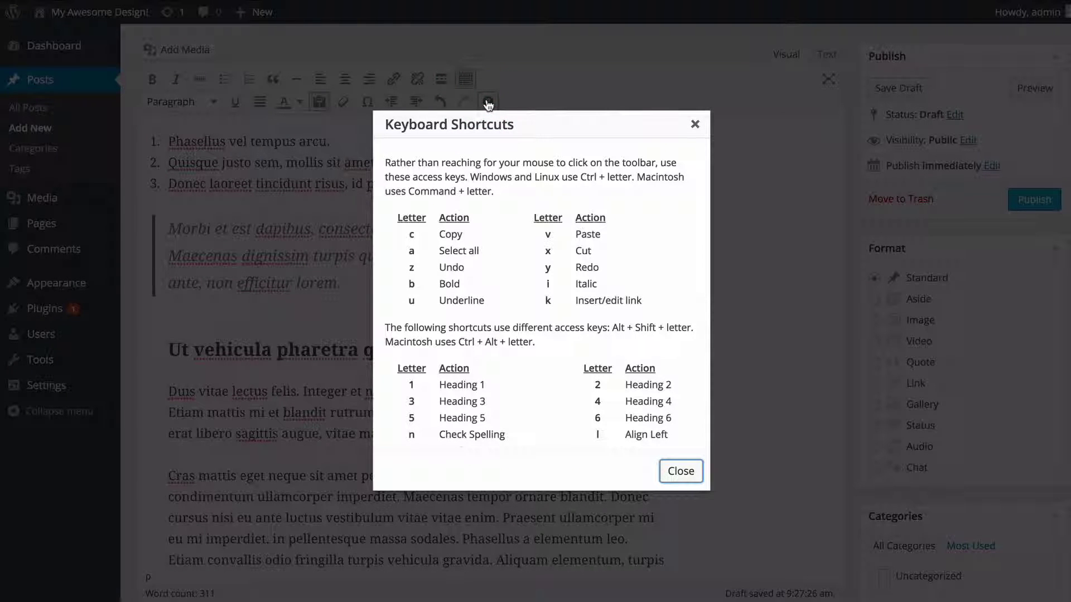
{"action": "left_click", "coordinate": [695, 124]}
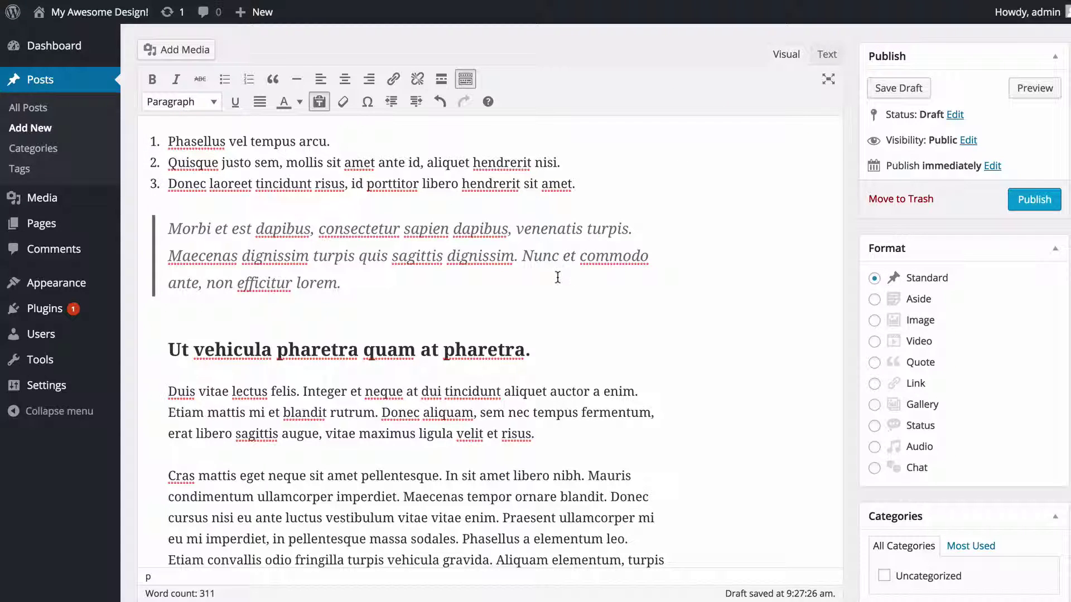
Review the whole post, then save 'This is a title!' as a draft
{"action": "scroll", "coordinate": [558, 278], "scroll_direction": "down", "scroll_amount": 10}
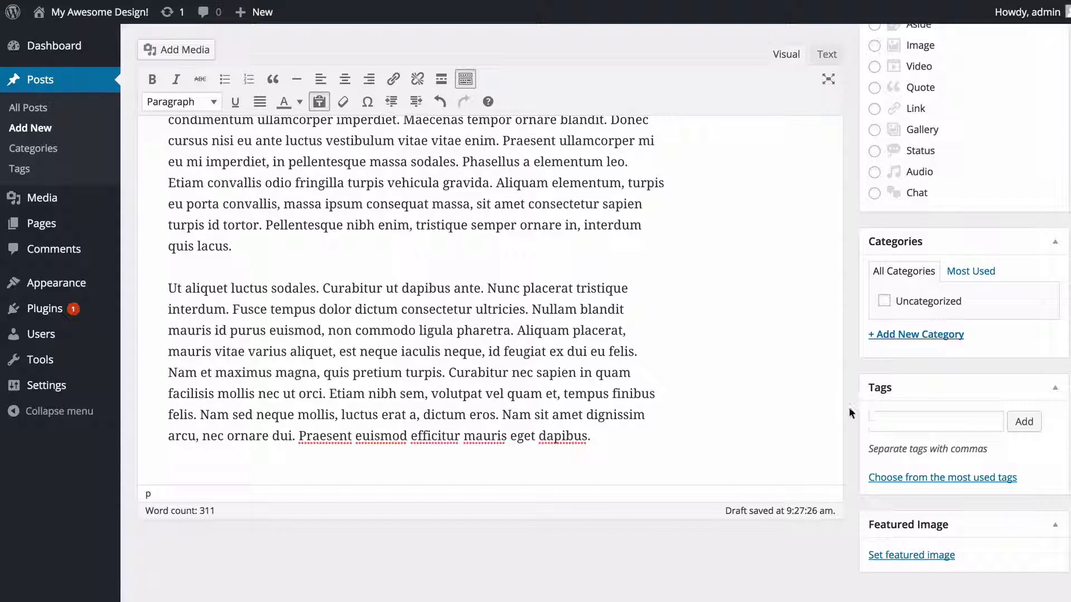
{"action": "scroll", "coordinate": [849, 410], "scroll_direction": "up", "scroll_amount": 7}
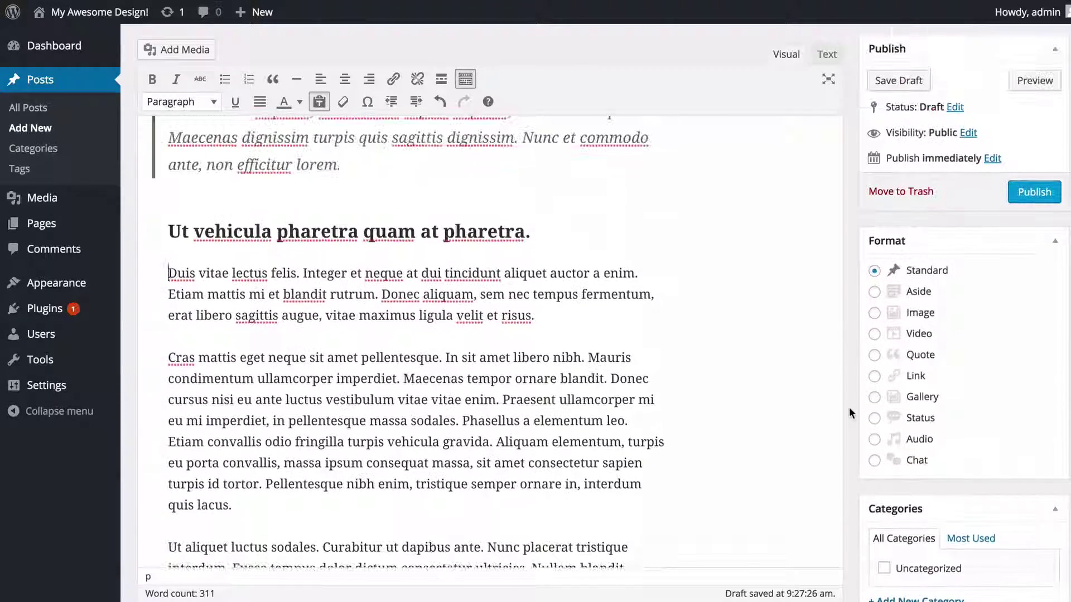
{"action": "scroll", "coordinate": [849, 407], "scroll_direction": "up", "scroll_amount": 2}
{"action": "left_click", "coordinate": [896, 89]}
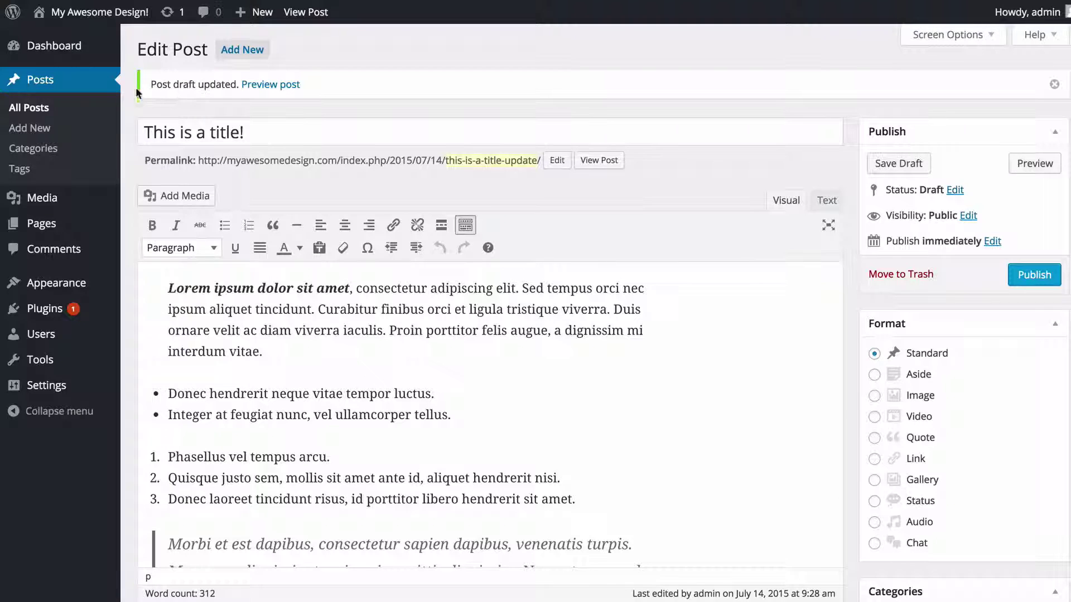
Preview the draft 'This is a title!' on the site and look over its lists and blockquote
{"action": "left_click", "coordinate": [249, 88]}
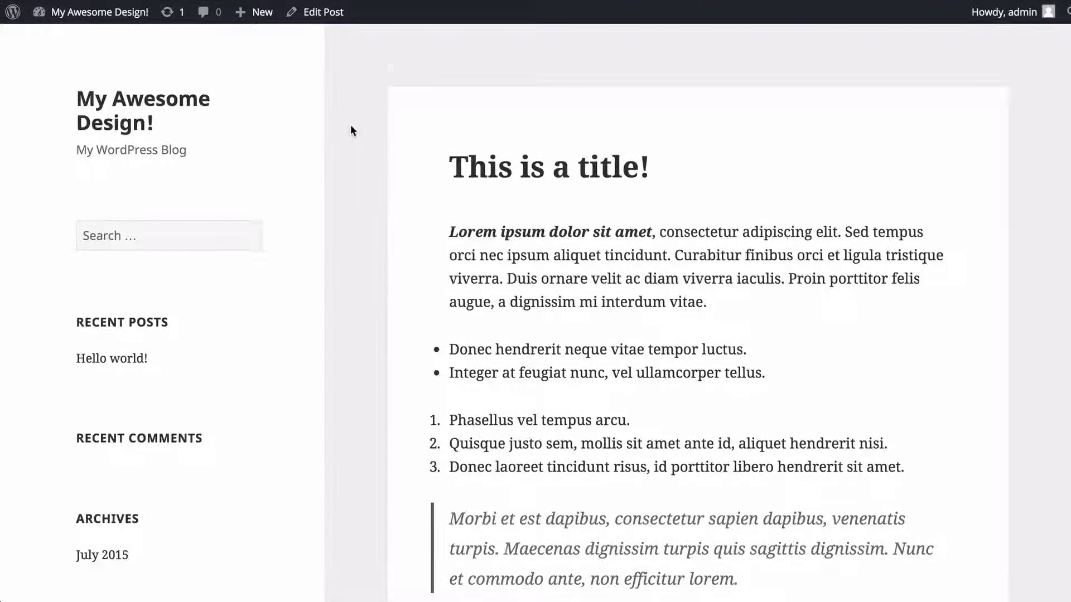
{"action": "scroll", "coordinate": [351, 127], "scroll_direction": "down", "scroll_amount": 7}
{"action": "scroll", "coordinate": [351, 127], "scroll_direction": "down", "scroll_amount": 3}
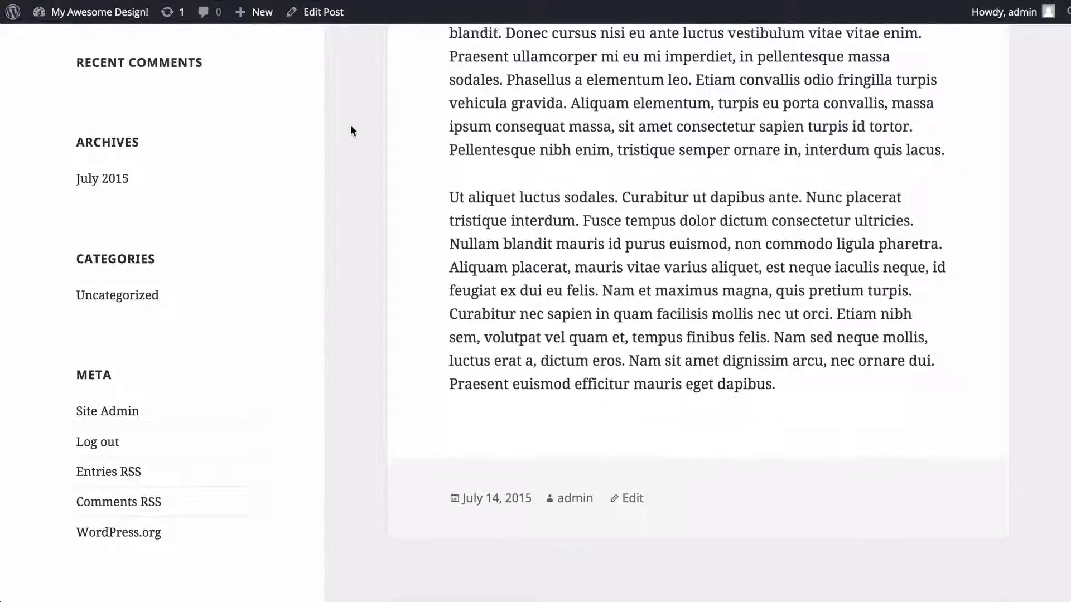
{"action": "scroll", "coordinate": [351, 127], "scroll_direction": "up", "scroll_amount": 7}
{"action": "scroll", "coordinate": [350, 125], "scroll_direction": "up", "scroll_amount": 8}
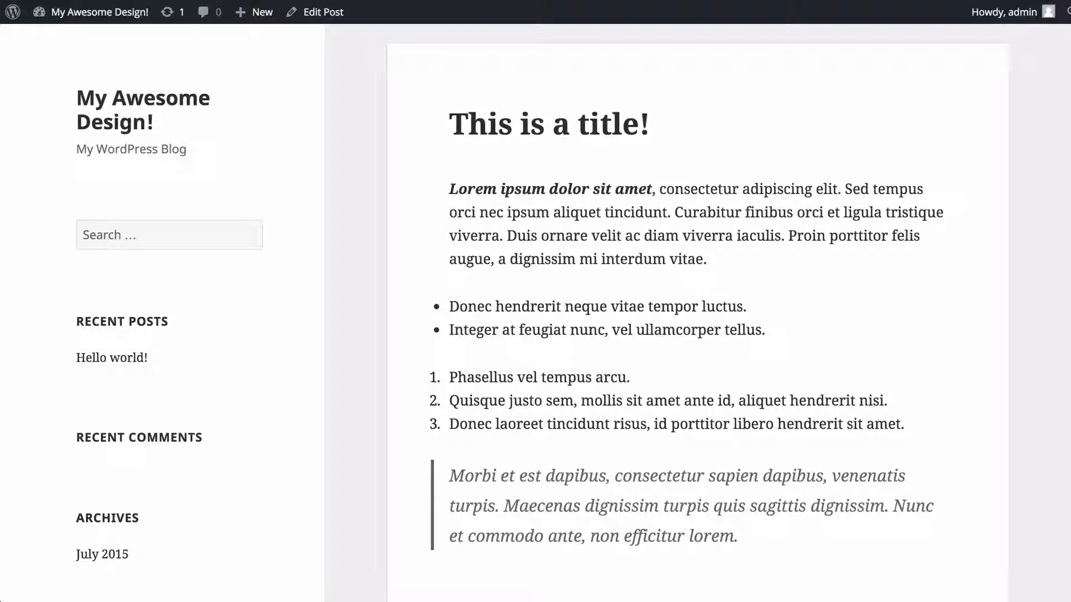
Close the preview and return to the post editor, which now shows 2 revisions
{"action": "key", "text": "ctrl+w"}
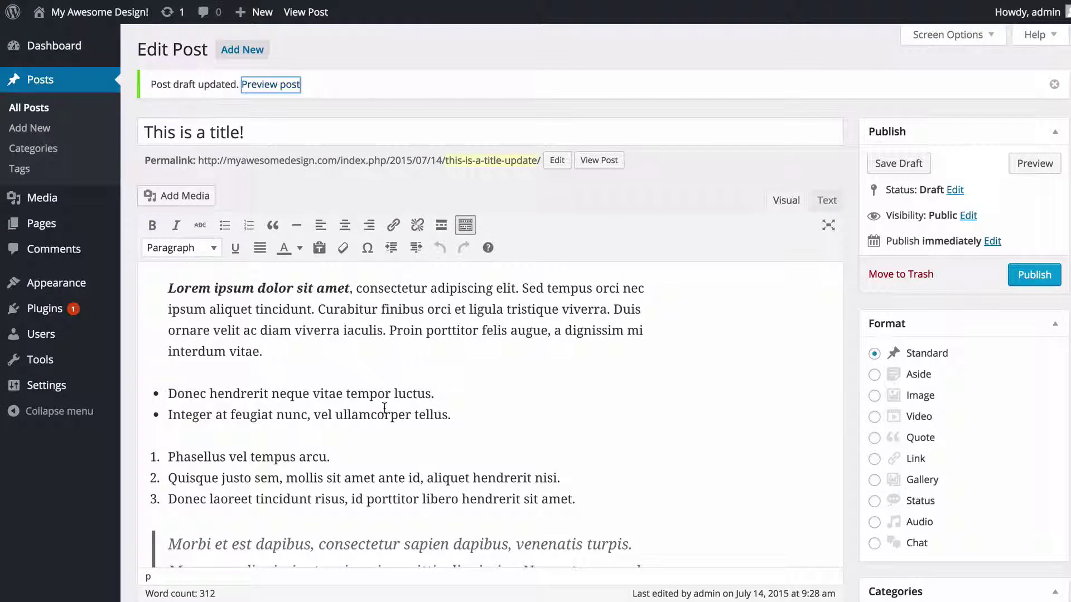
{"action": "scroll", "coordinate": [384, 407], "scroll_direction": "down", "scroll_amount": 3}
{"action": "scroll", "coordinate": [385, 408], "scroll_direction": "up", "scroll_amount": 2}
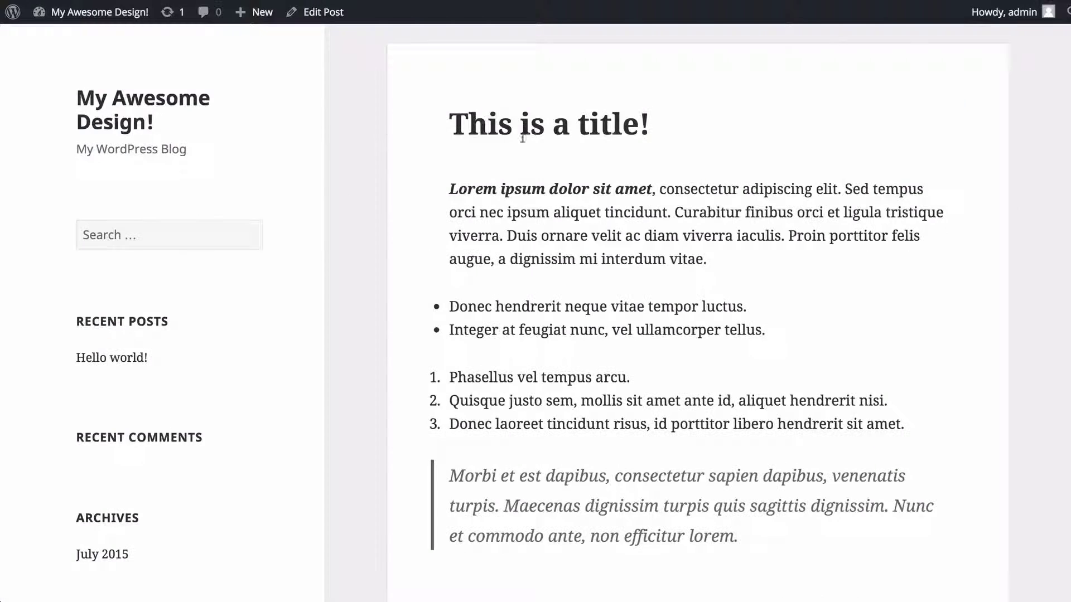